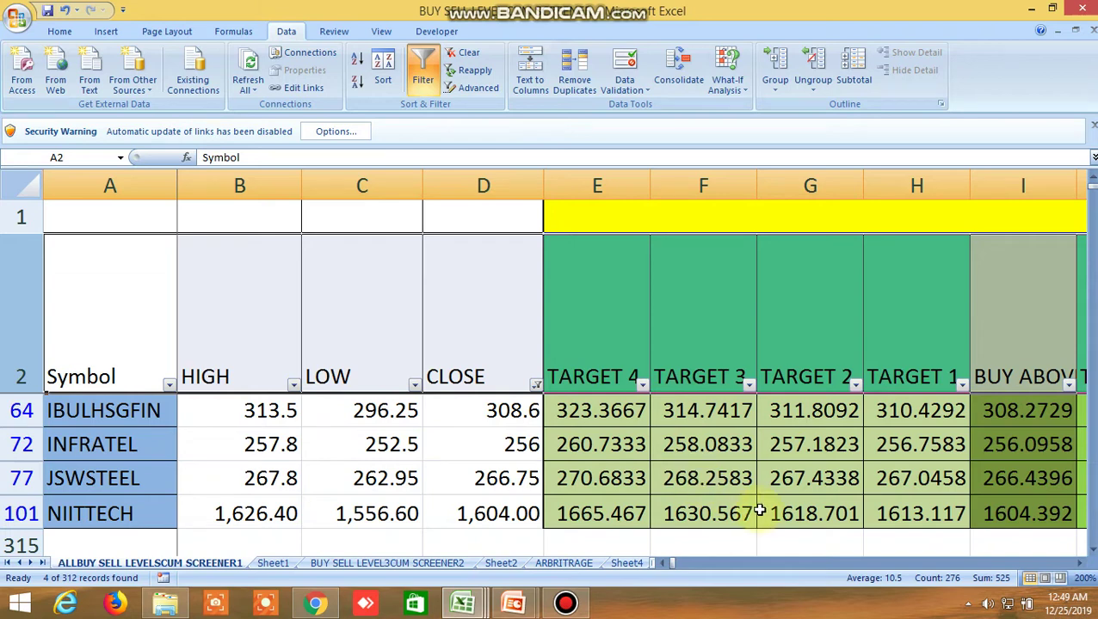
- Switch to the BUY SELL LEVEL 3 workbook to view its commodity and index levels
mouse_move(460, 607)
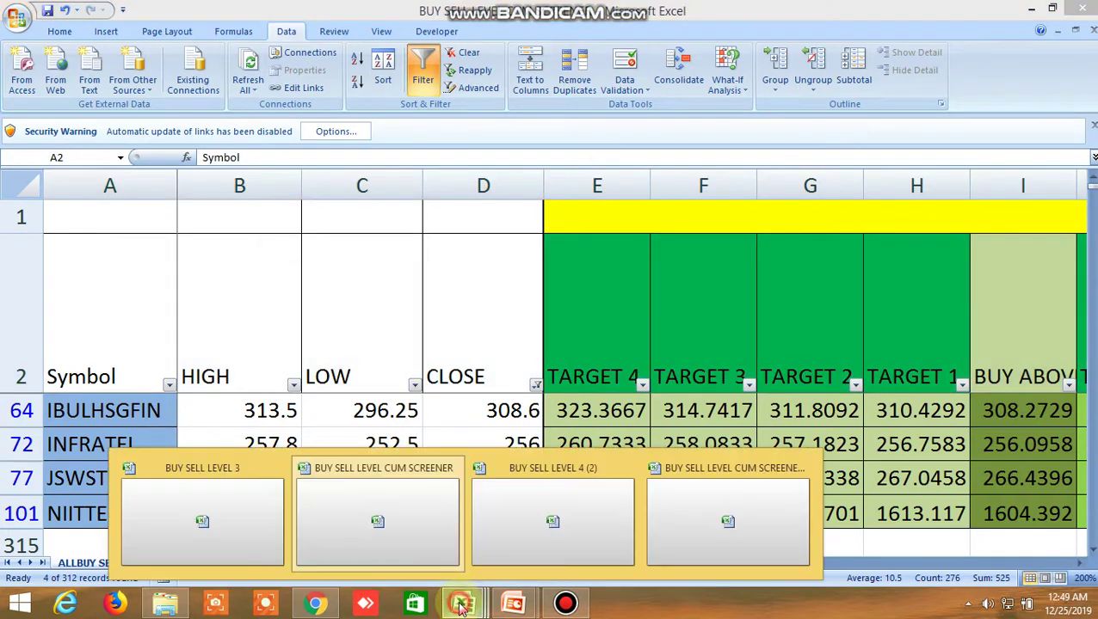
click(383, 516)
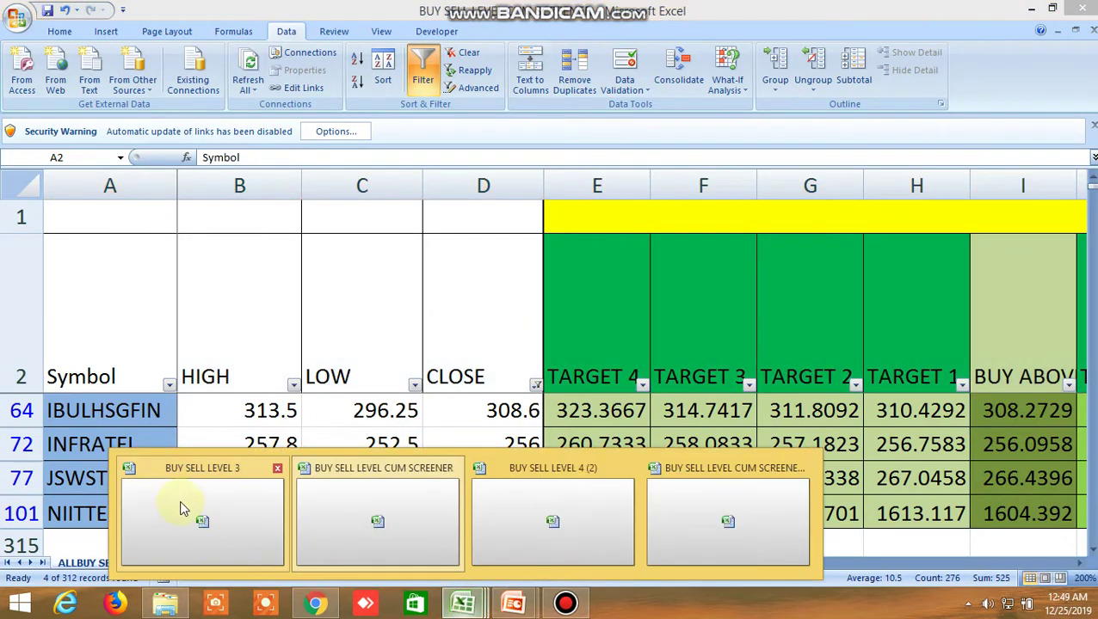
click(181, 506)
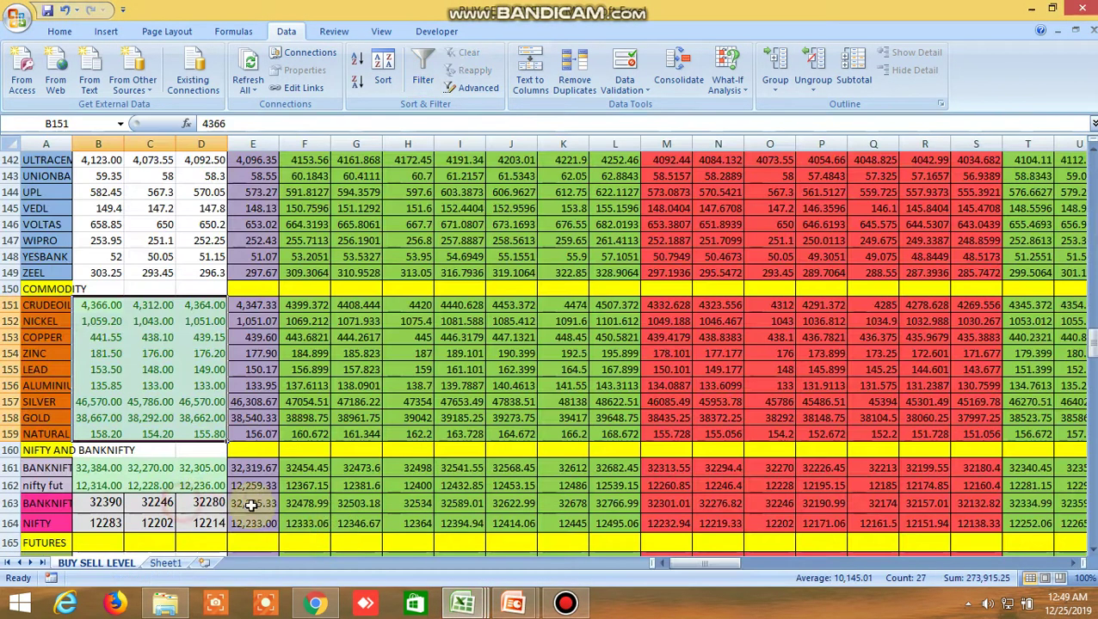
- Return to the BUY SELL LEVEL CUM SCREENER workbook and review its columns through the 12-26-9 ema cross section, ending back at column B
mouse_move(463, 605)
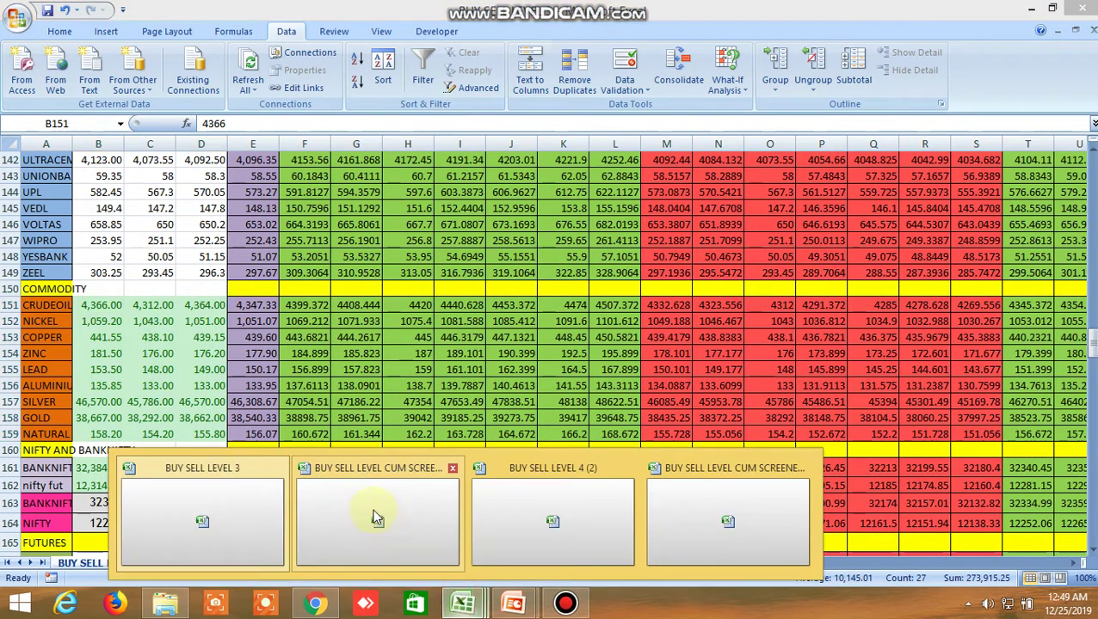
click(373, 515)
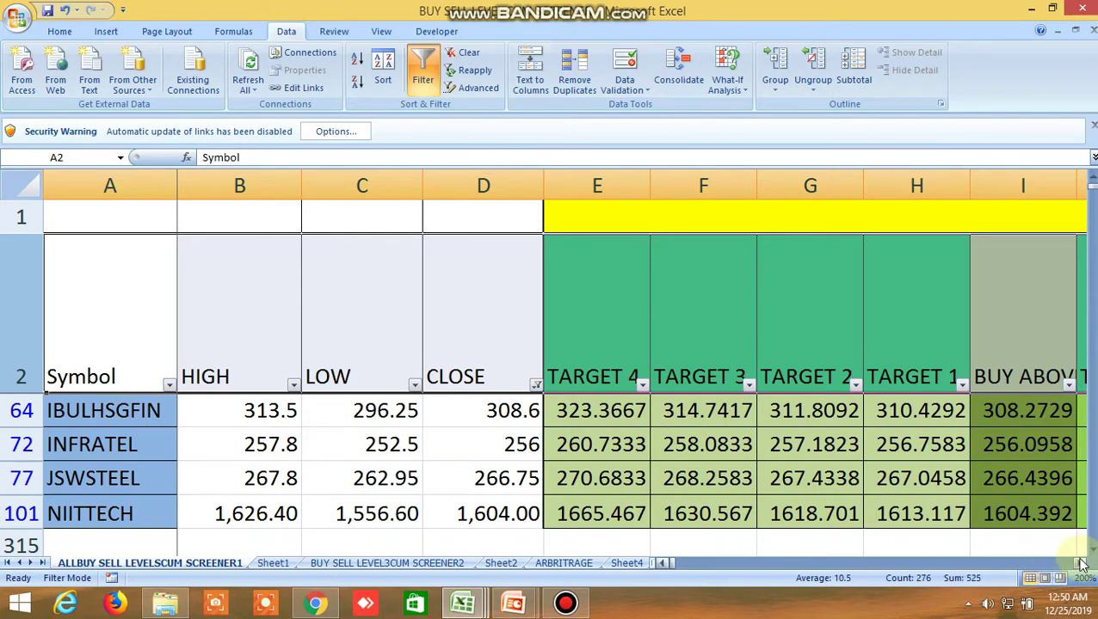
drag(1082, 563, 1080, 564)
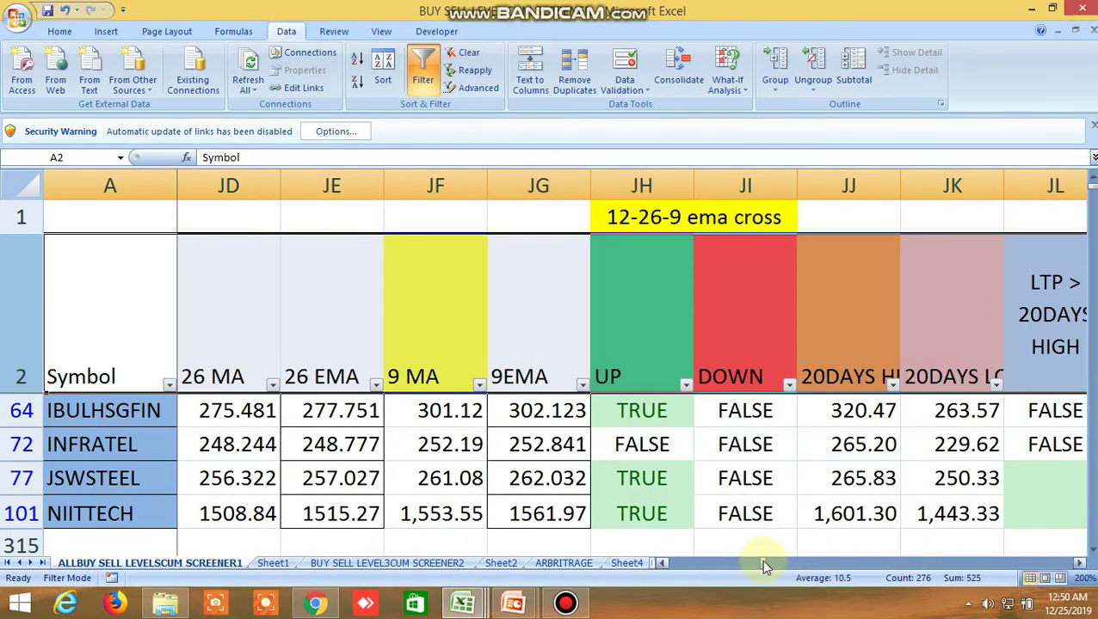
drag(760, 566, 674, 566)
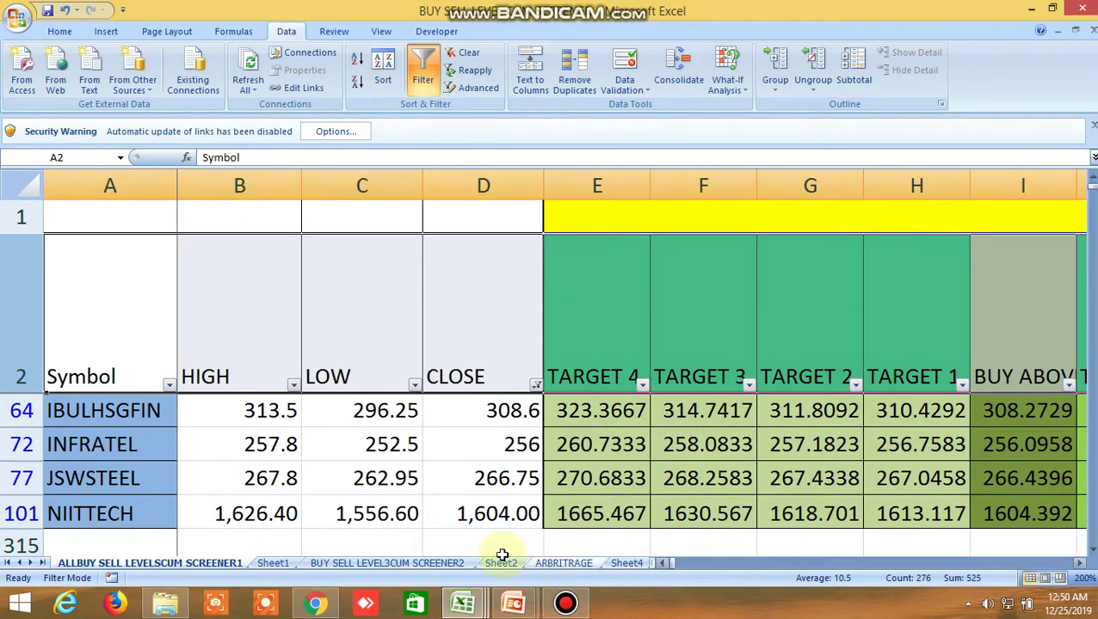
- Open the BUY SELL LEVEL3CUM SCREENER2 sheet and select its UPTREND heading, followed by the DOWNTREND heading
click(393, 562)
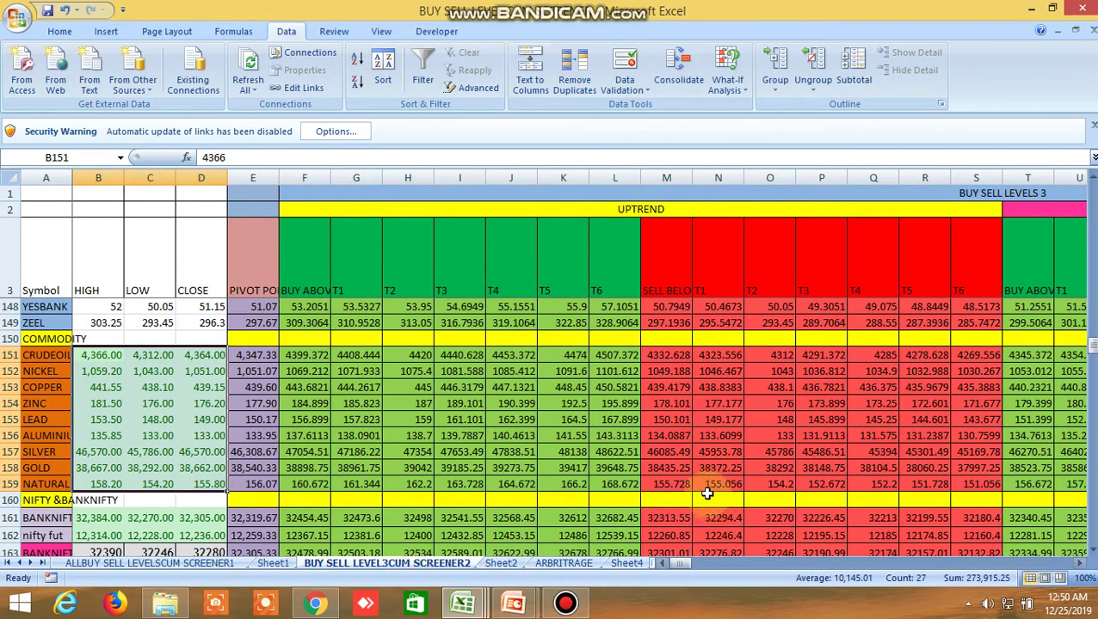
scroll(602, 405, up, 20)
scroll(588, 344, up, 20)
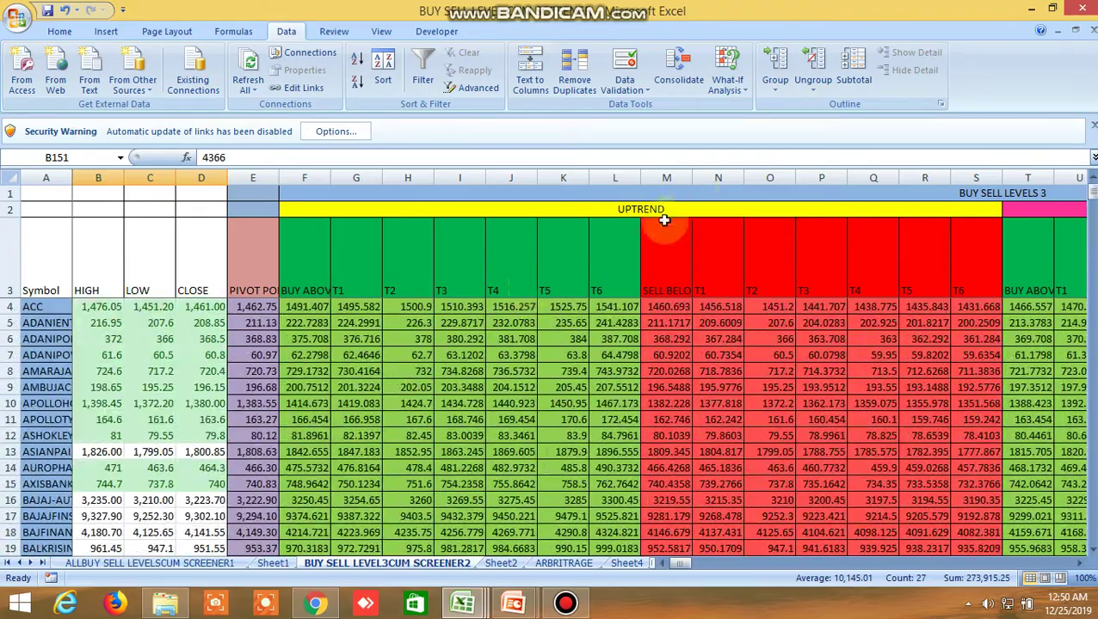
click(635, 211)
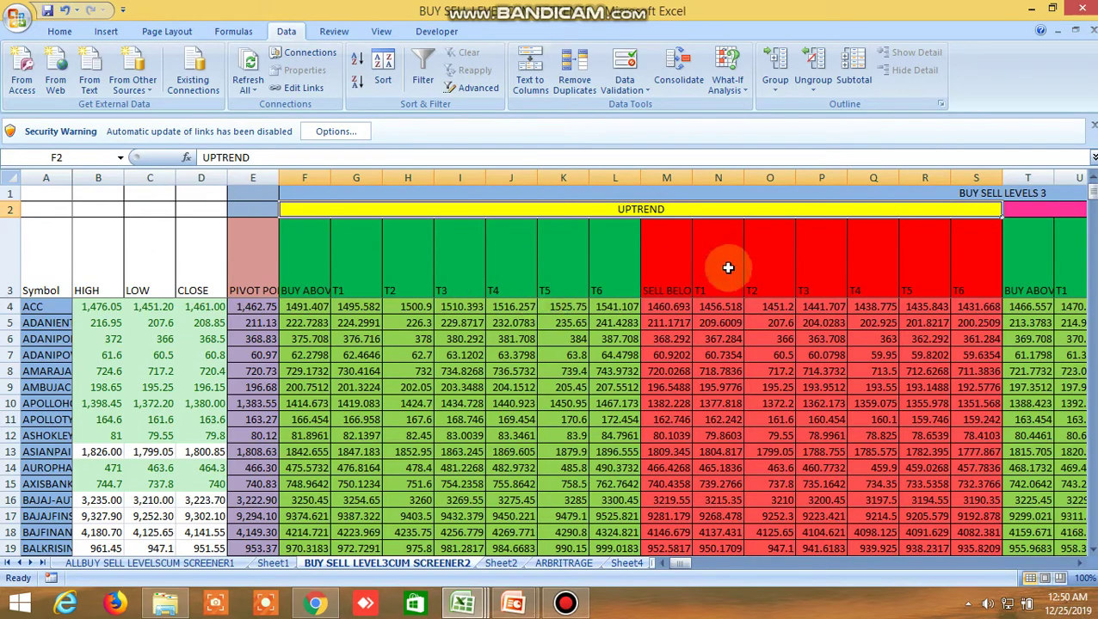
click(1063, 212)
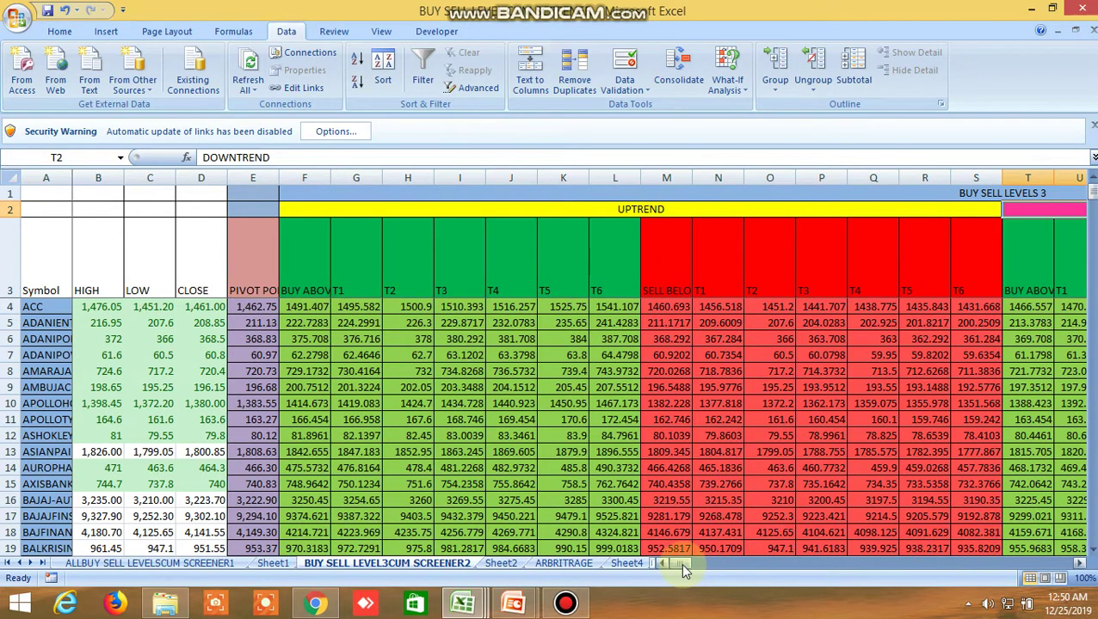
- Examine the DOWNTREND levels and the LTP position columns, and return to the UPTREND heading and select it
drag(681, 563, 696, 565)
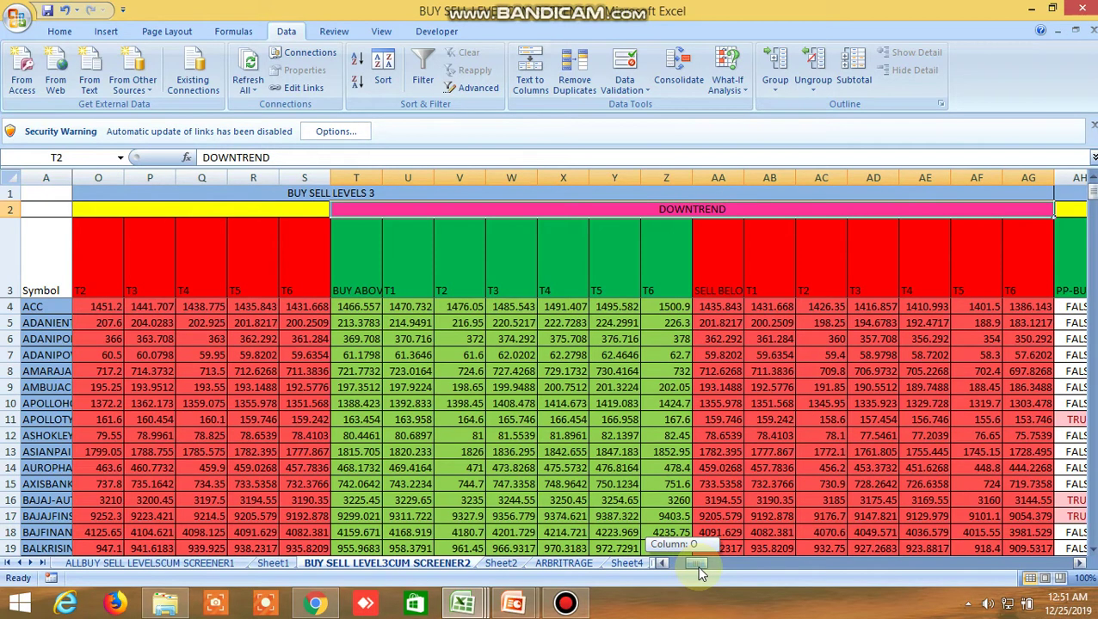
drag(696, 565, 727, 573)
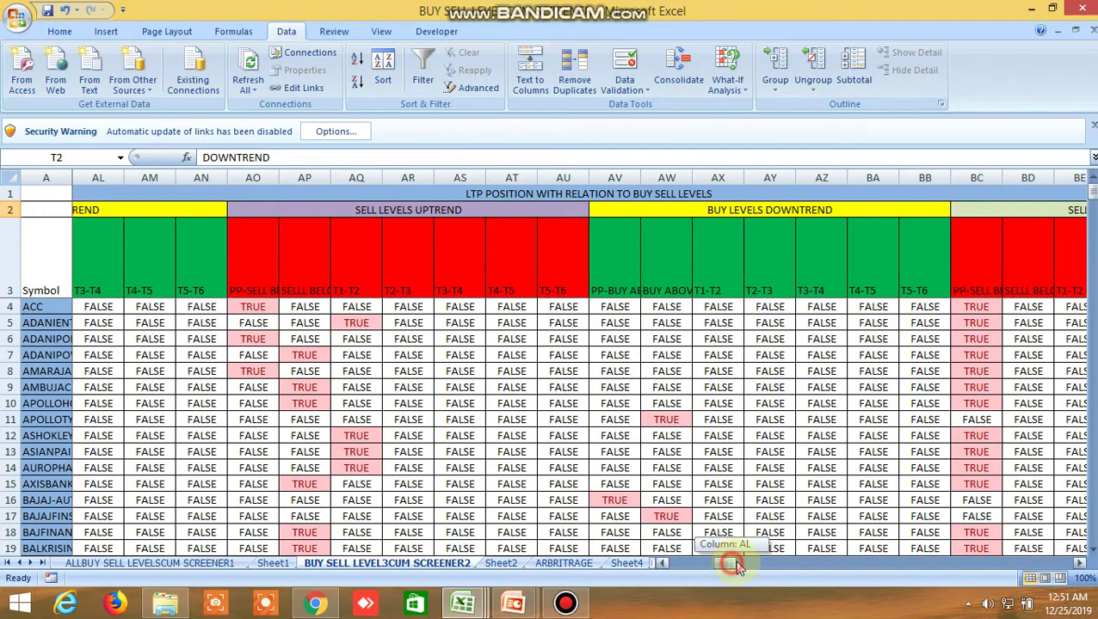
drag(729, 563, 668, 572)
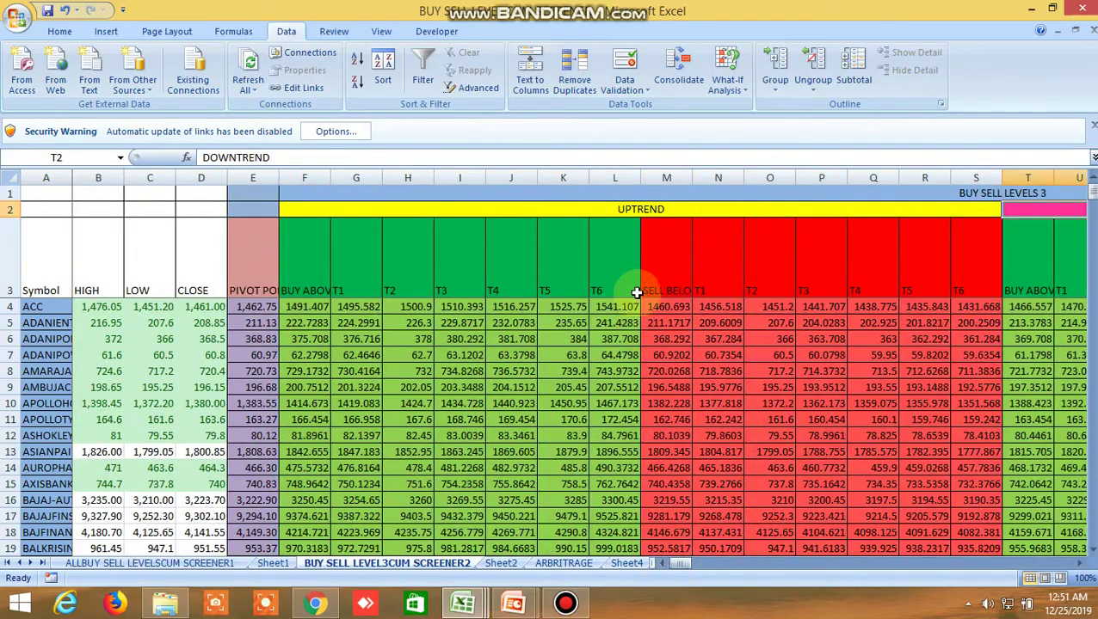
click(636, 209)
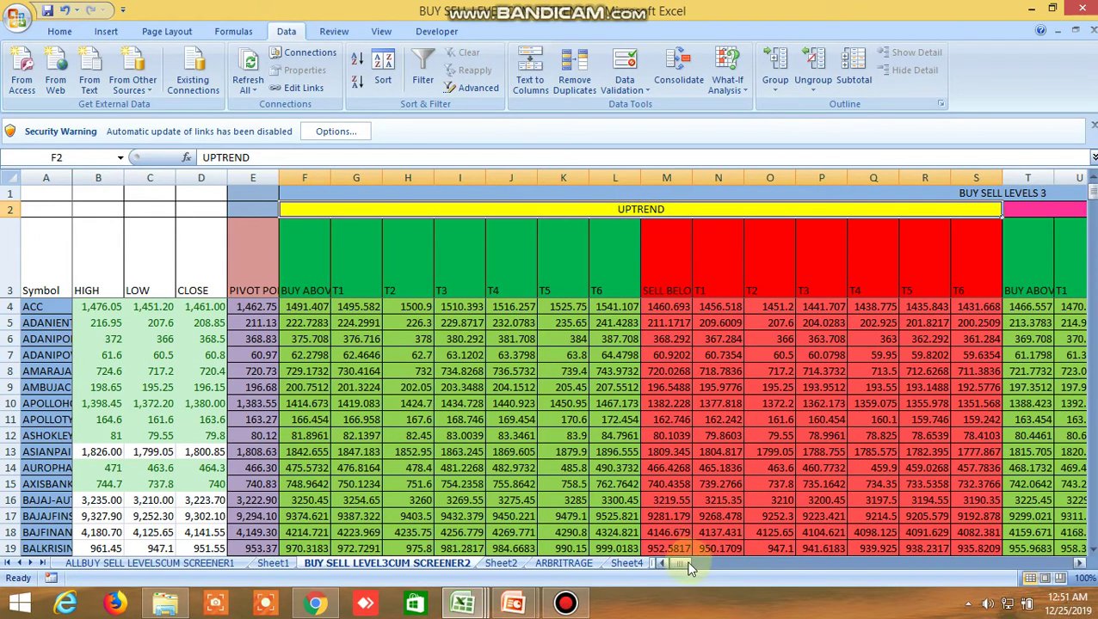
mouse_move(684, 565)
mouse_down()
mouse_move(695, 572)
mouse_move(678, 564)
mouse_up()
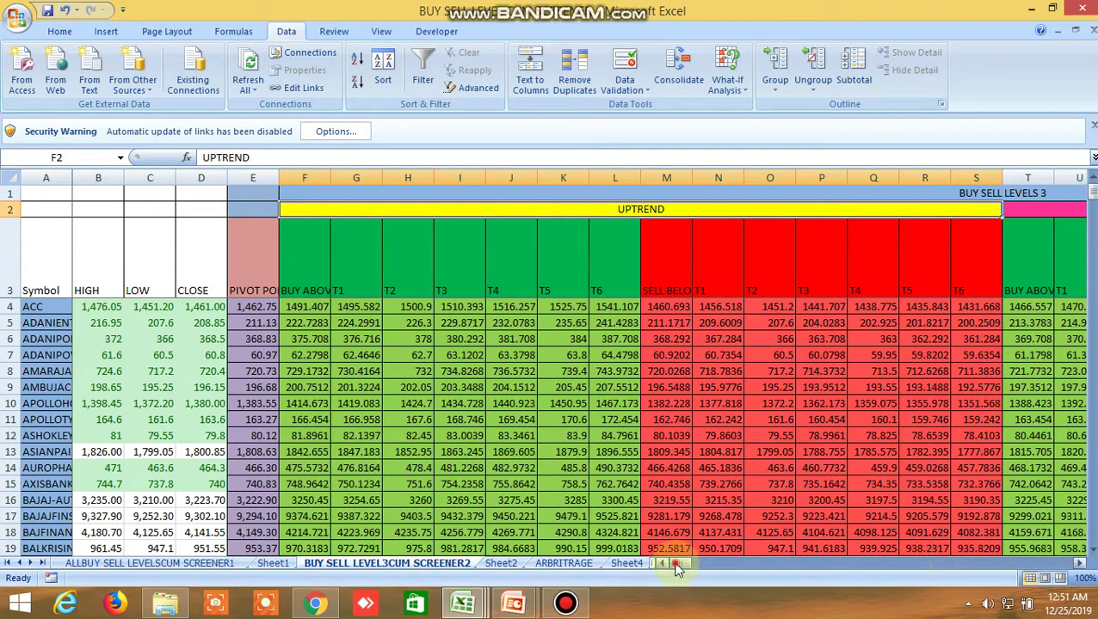
drag(679, 563, 508, 602)
- Switch to the BUY SELL LEVEL 3 workbook and go to the header rows of its BUY SELL LEVEL sheet
mouse_move(428, 602)
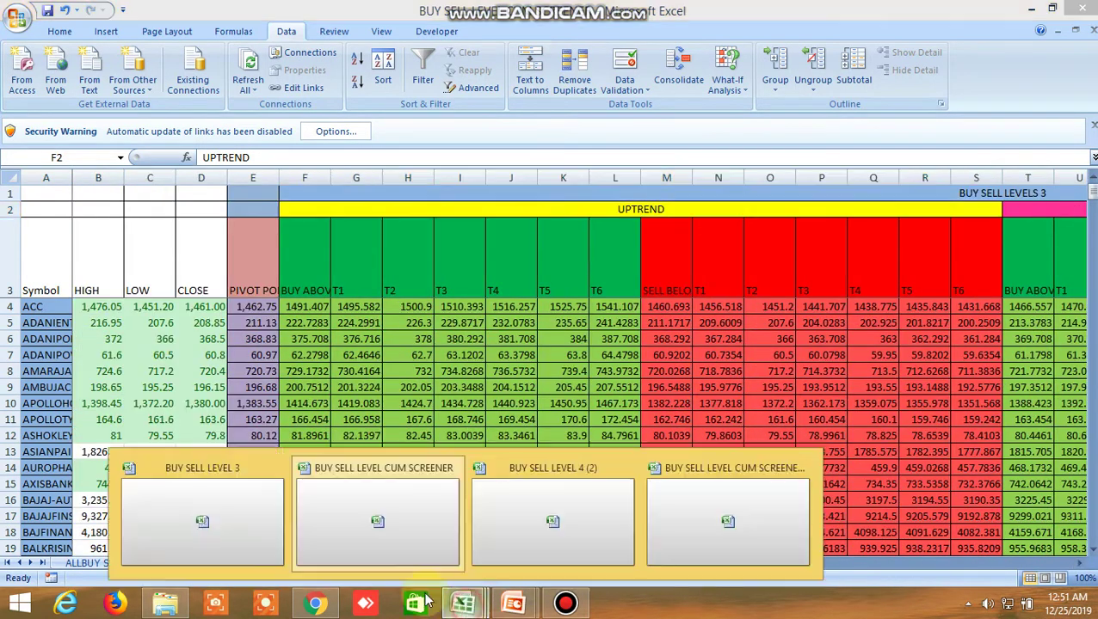
click(187, 515)
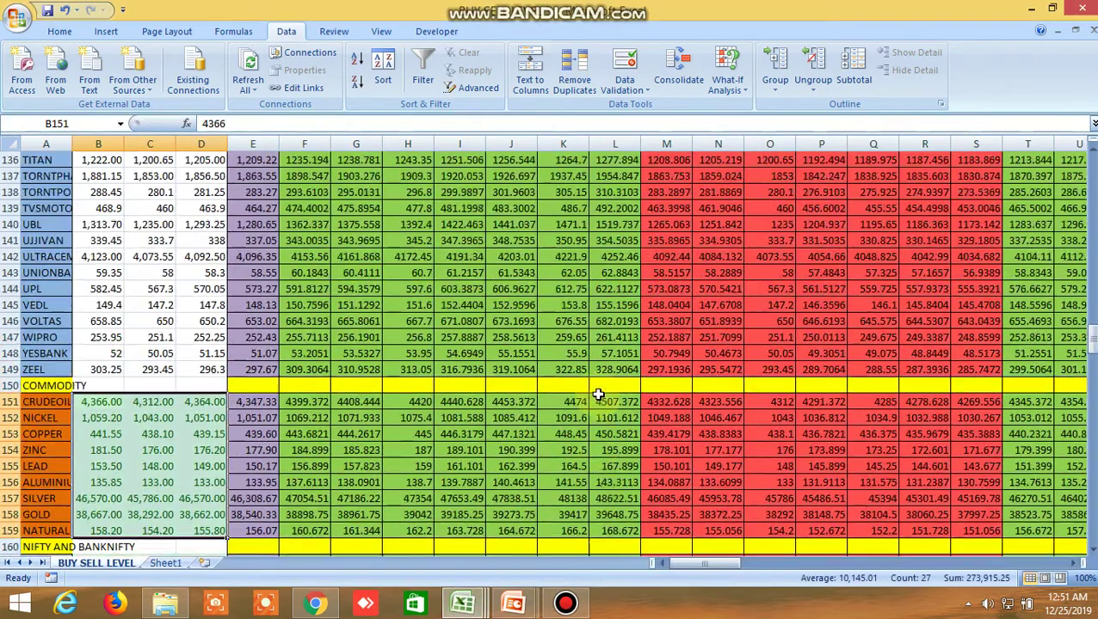
scroll(598, 395, up, 20)
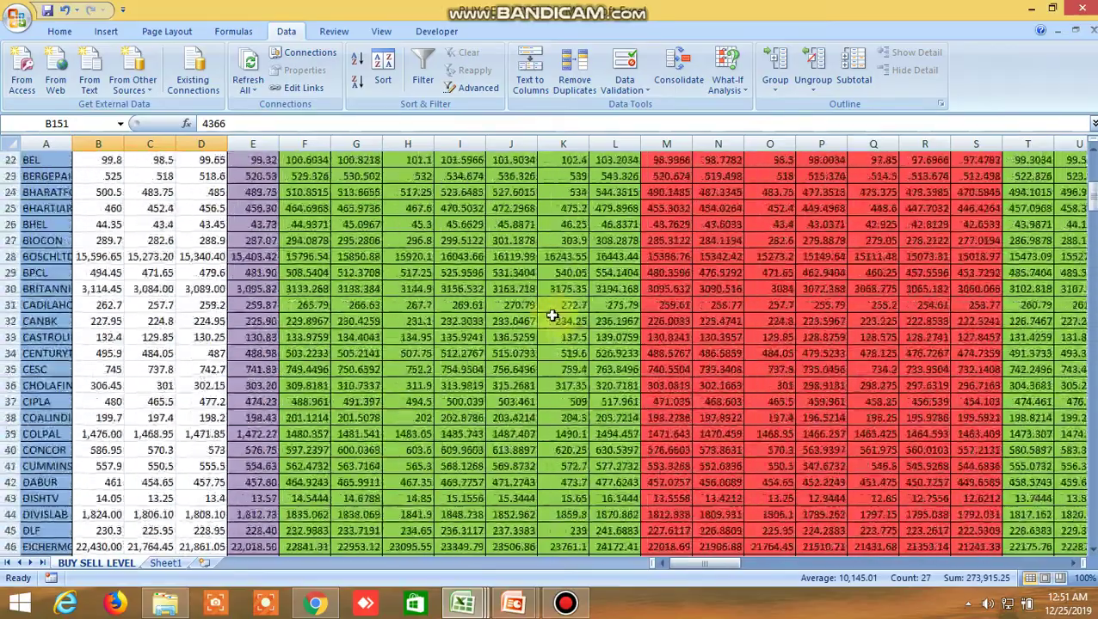
scroll(552, 316, up, 7)
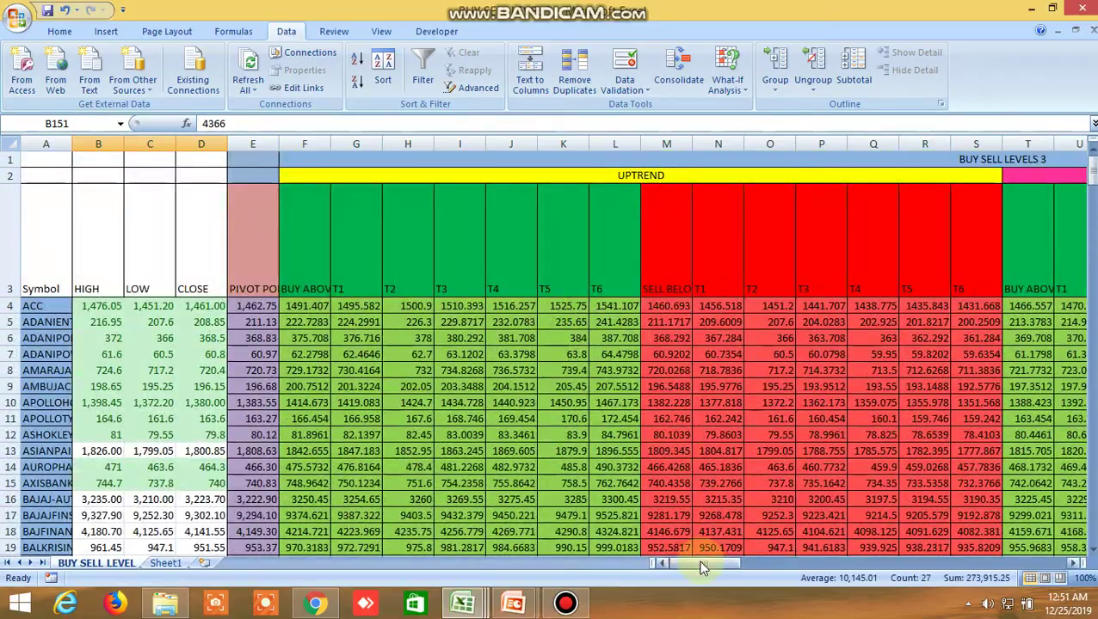
- Examine the HLCC/4, previous-close difference and LTP W.R.T HLCC/4 columns, and return to the sheet's first columns
drag(701, 568, 1027, 550)
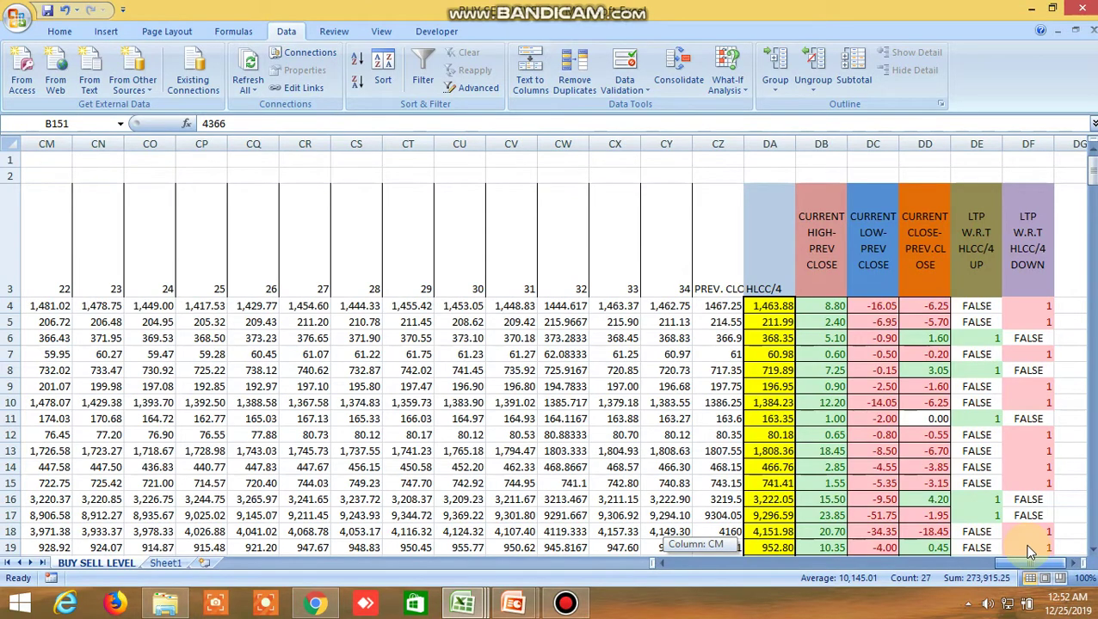
drag(1029, 552, 1024, 549)
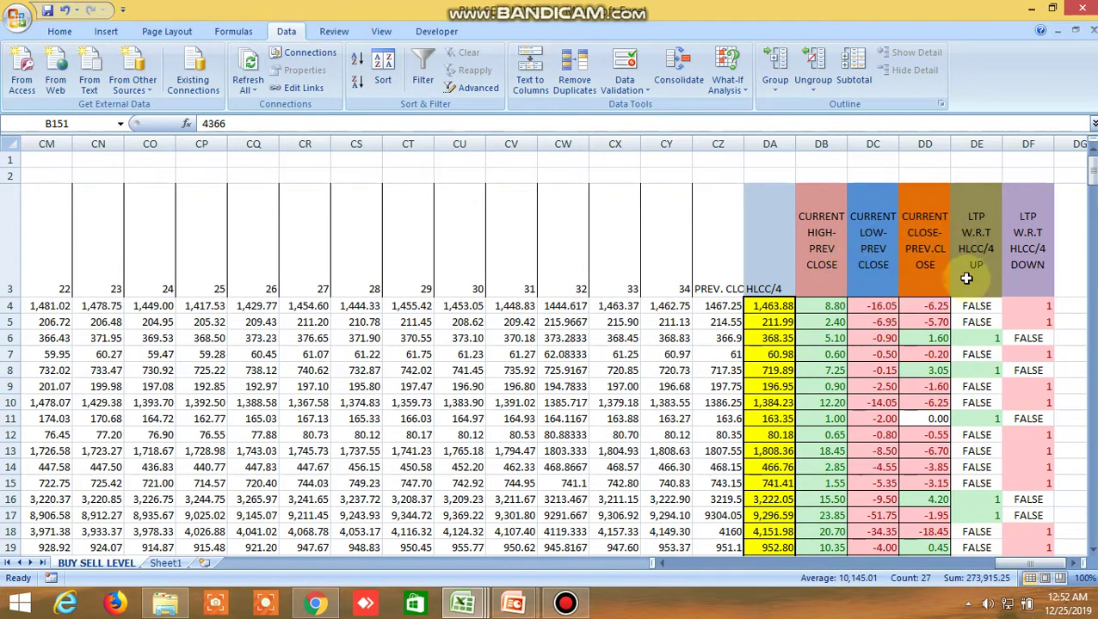
scroll(954, 388, down, 9)
scroll(954, 387, up, 9)
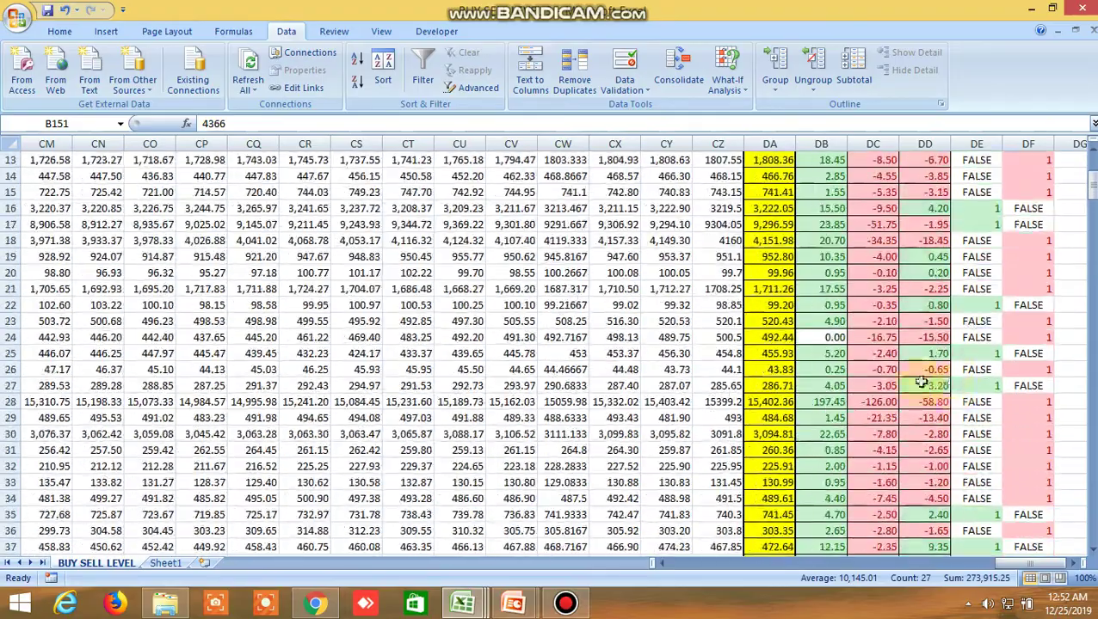
drag(1005, 565, 650, 592)
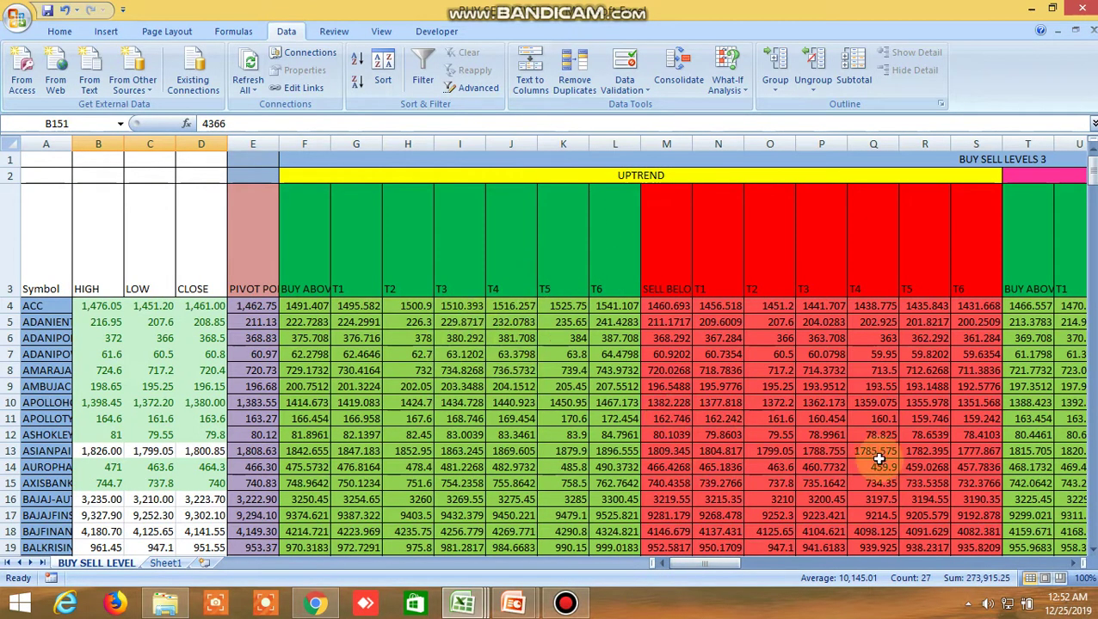
- Return to the ALLBUY SELL LEVELSCUM SCREENER1 sheet of the BUY SELL LEVEL CUM SCREENER workbook
mouse_move(462, 602)
click(315, 527)
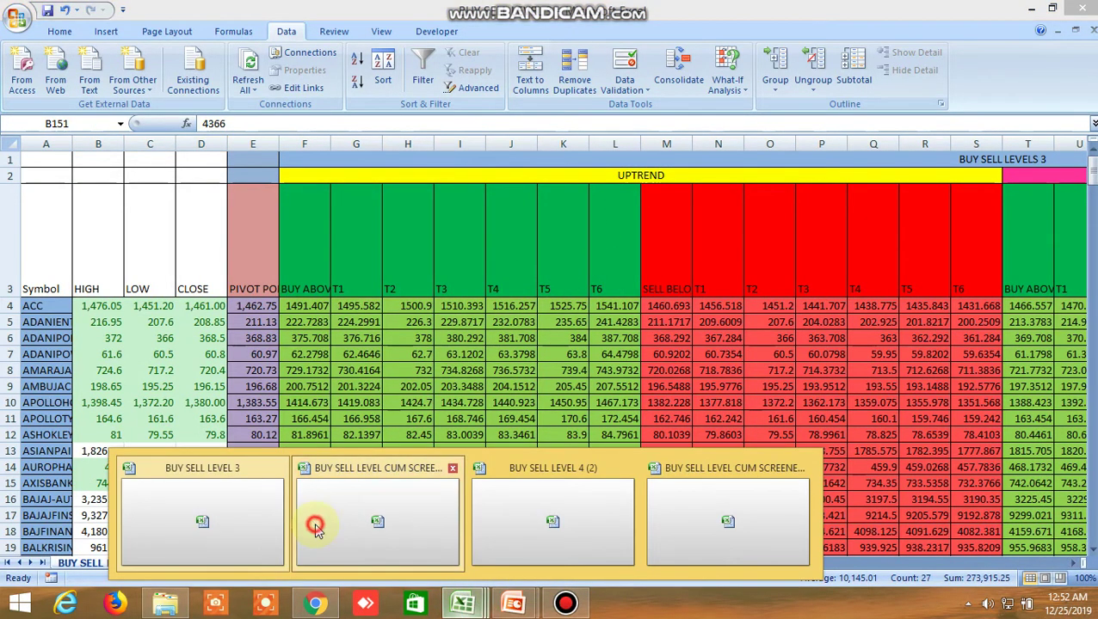
click(148, 563)
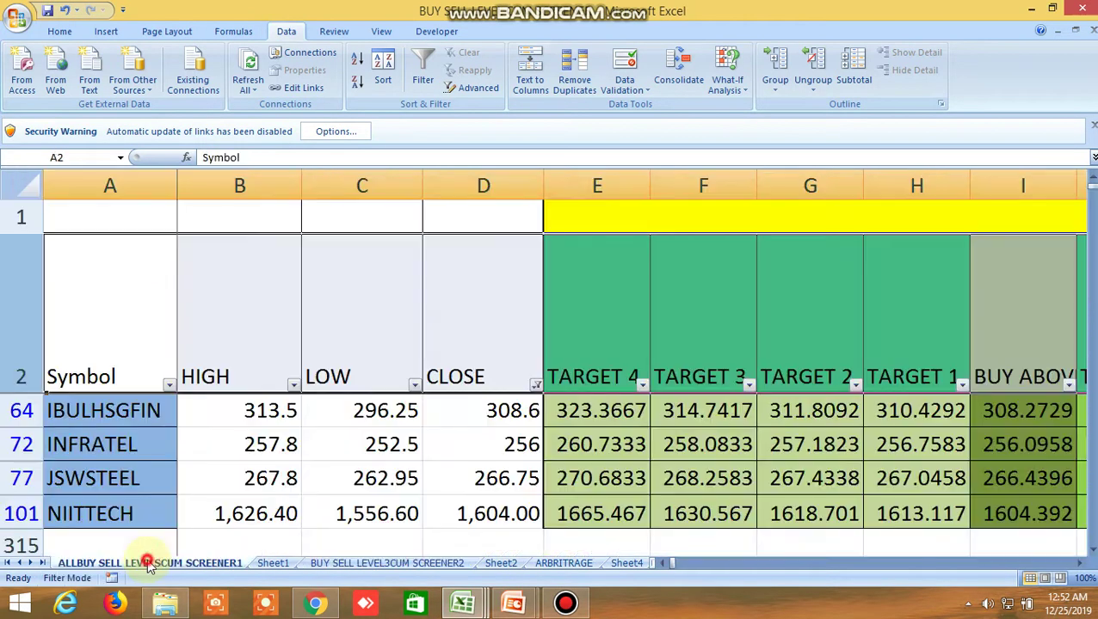
- Point out the buy-side headers by selecting the buy-above cell, TARGET 1, TARGET 4 and TARGET 5 in turn
click(1081, 564)
click(1080, 563)
click(1081, 564)
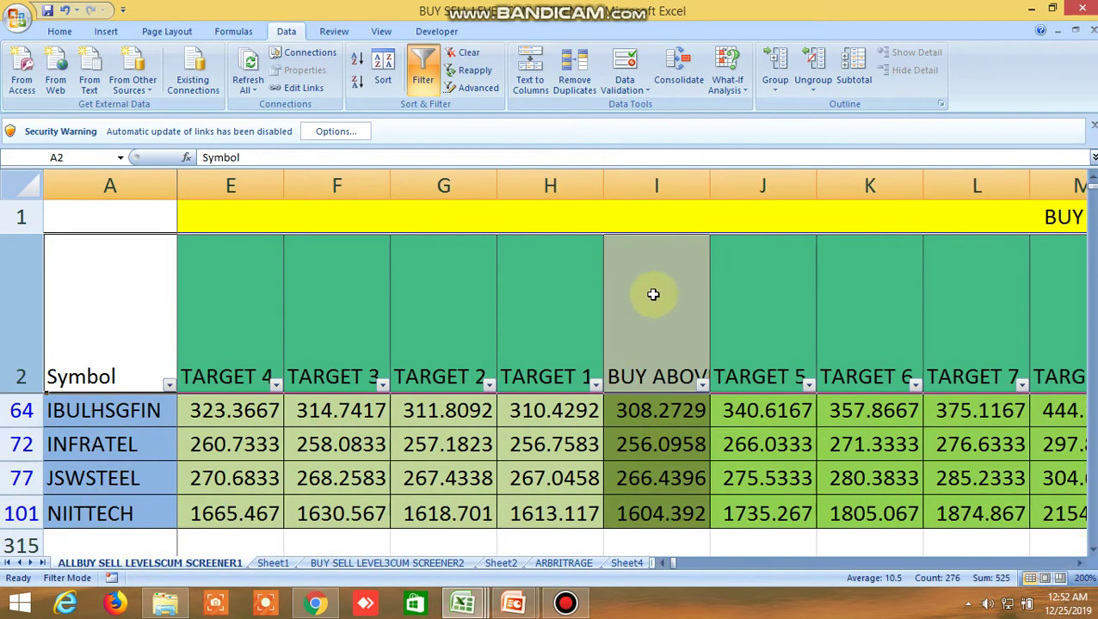
click(654, 295)
click(557, 343)
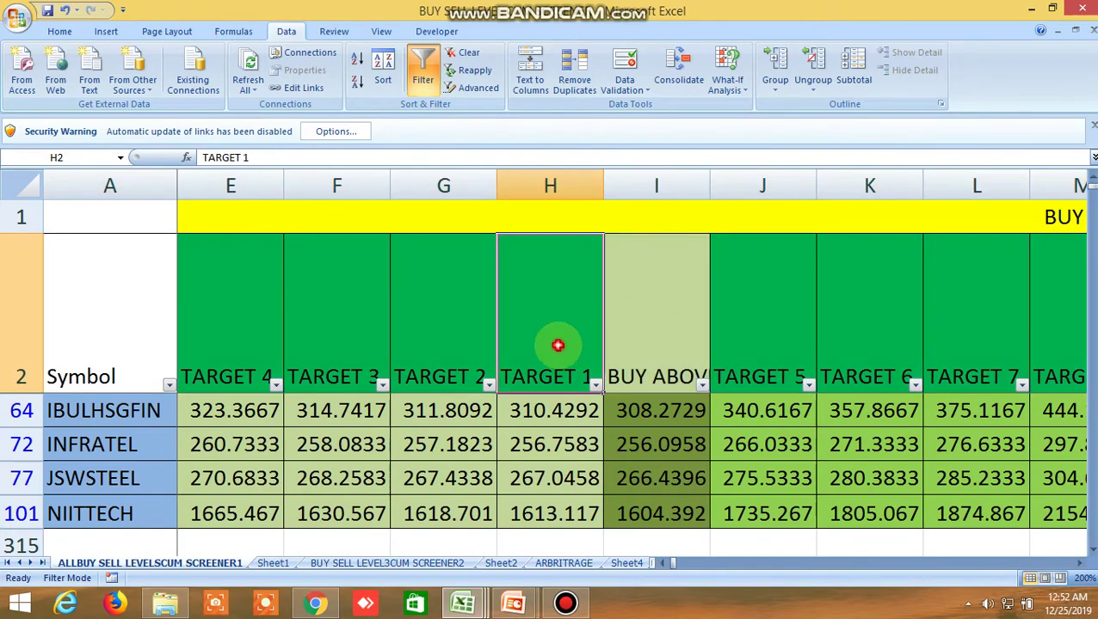
click(231, 341)
click(730, 297)
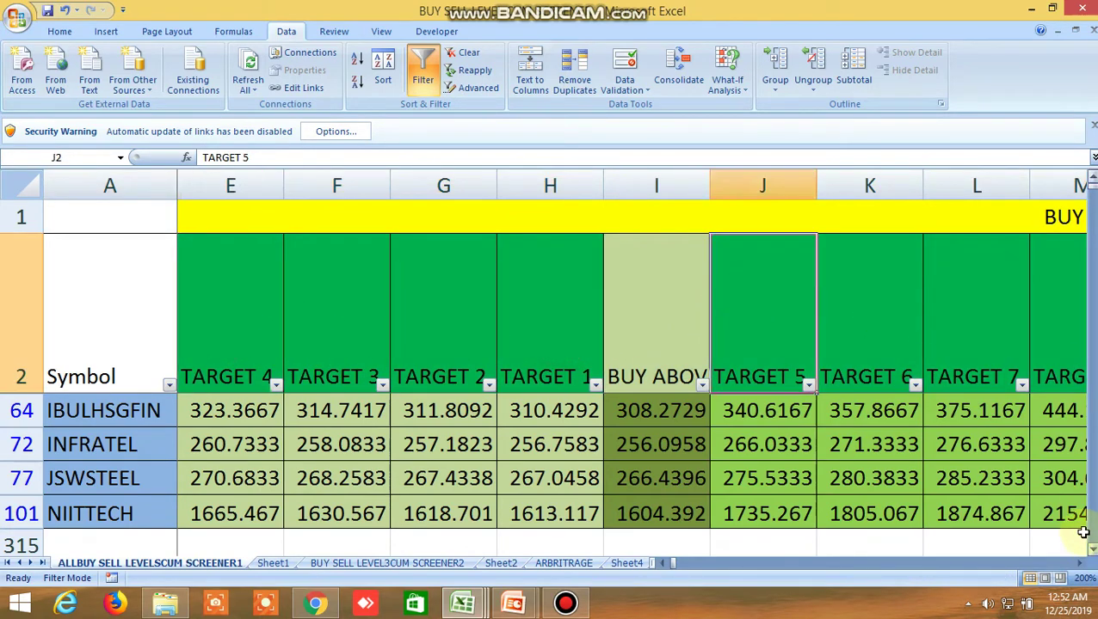
- Point out the sell-side headers by selecting Sell below, TARGET 1, TARGET 4 and TARGET 5 in turn
scroll(1079, 565, right, 8)
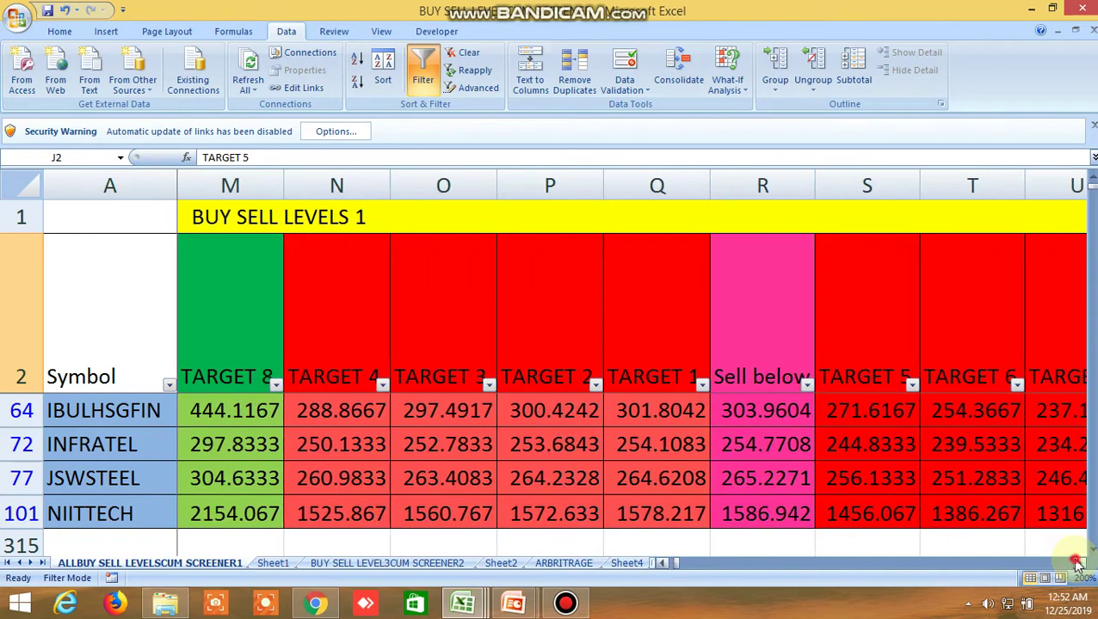
click(773, 345)
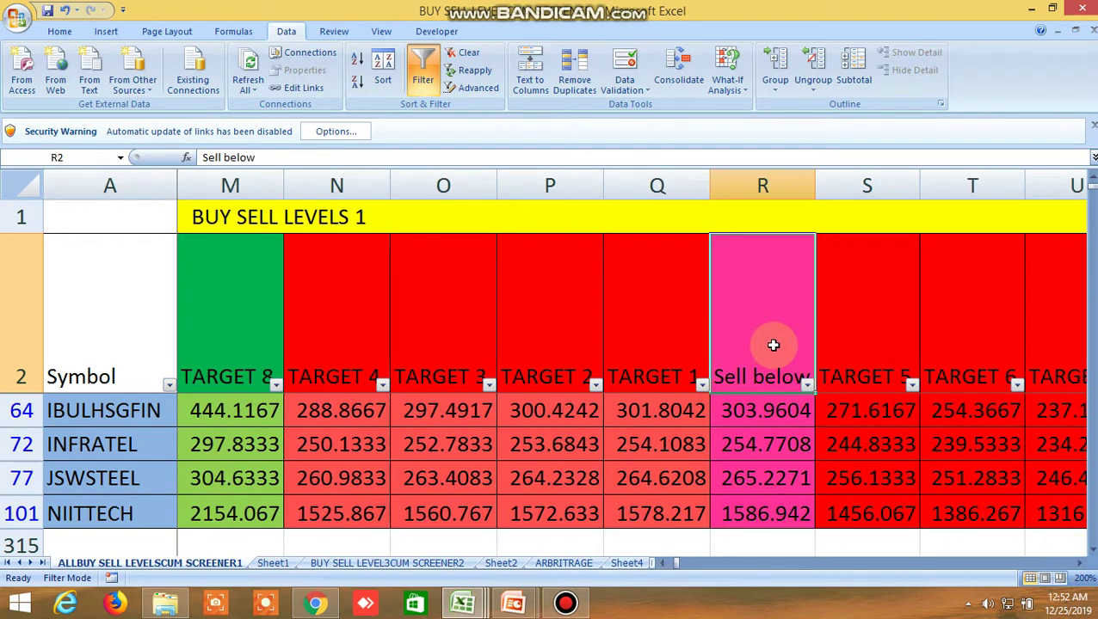
click(673, 319)
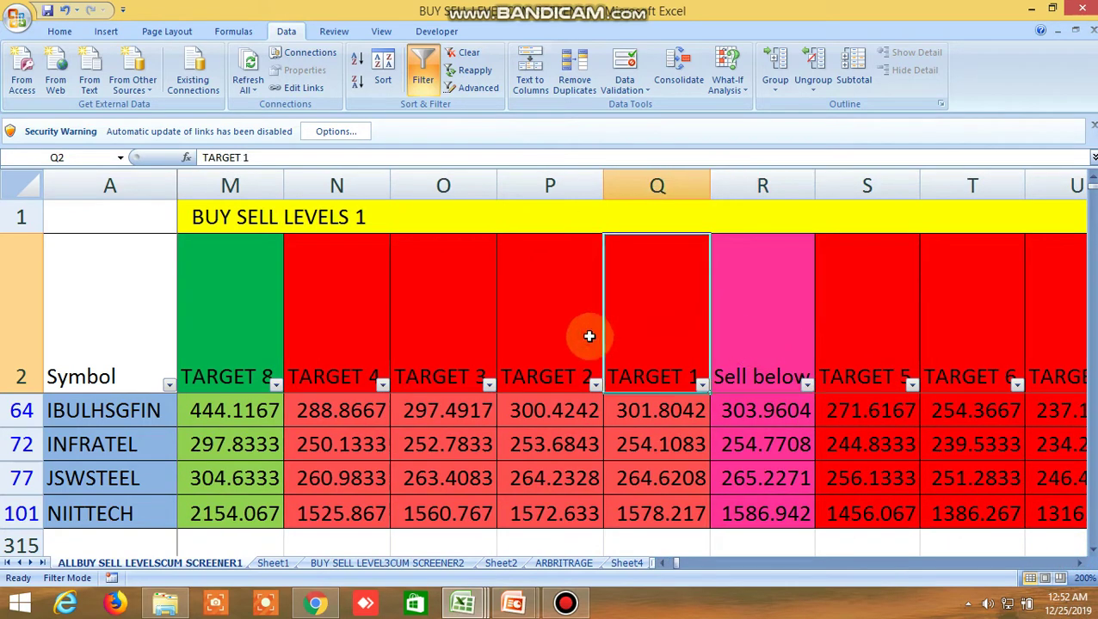
click(336, 322)
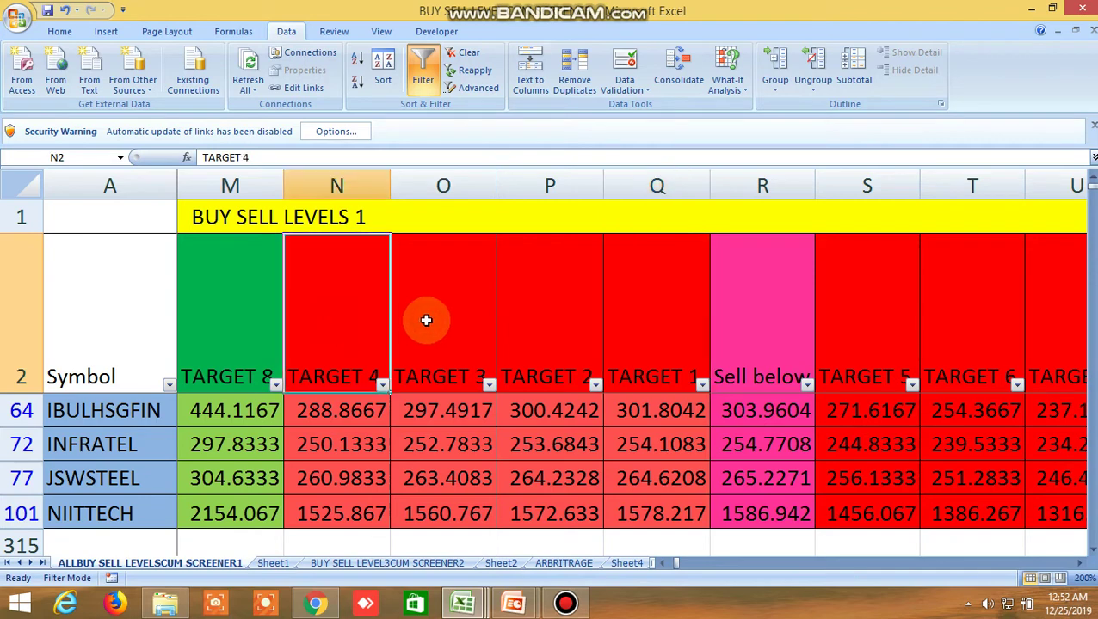
click(867, 308)
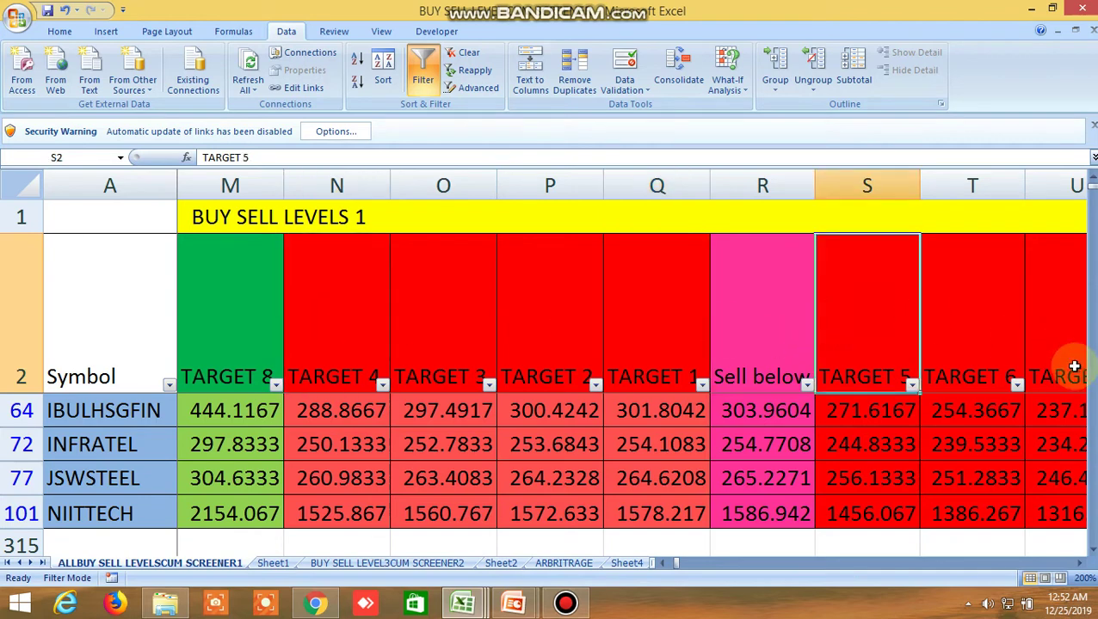
- Examine the remaining sell targets of BUY SELL LEVELS 1 and move on to the BUY SELL LEVELS 2 section
click(1080, 567)
click(1080, 567)
click(1080, 567)
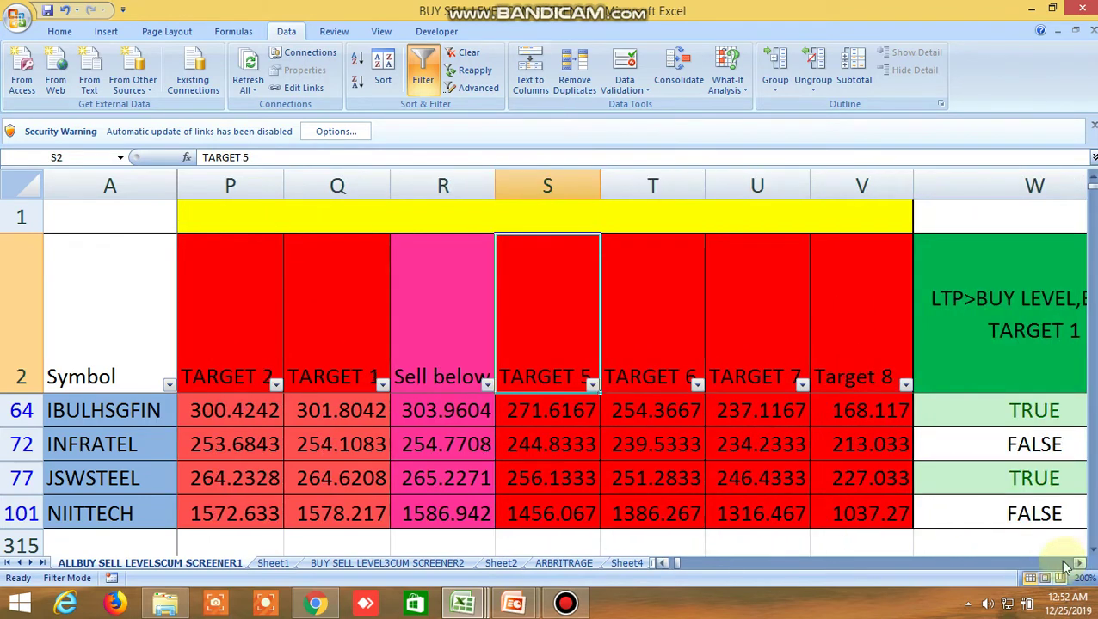
click(664, 563)
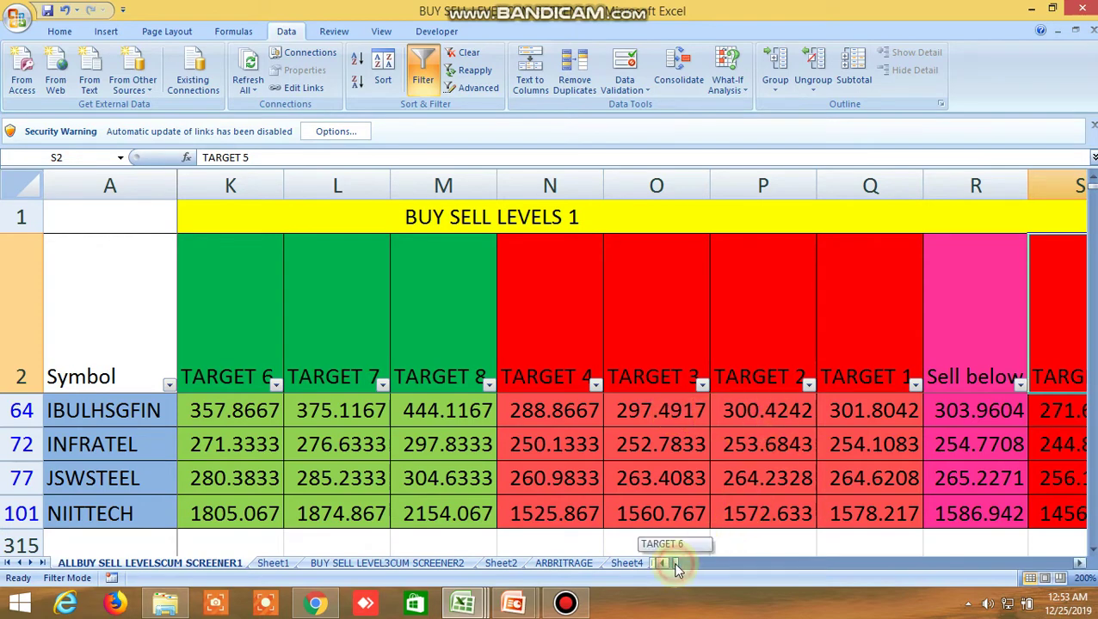
drag(676, 565, 689, 564)
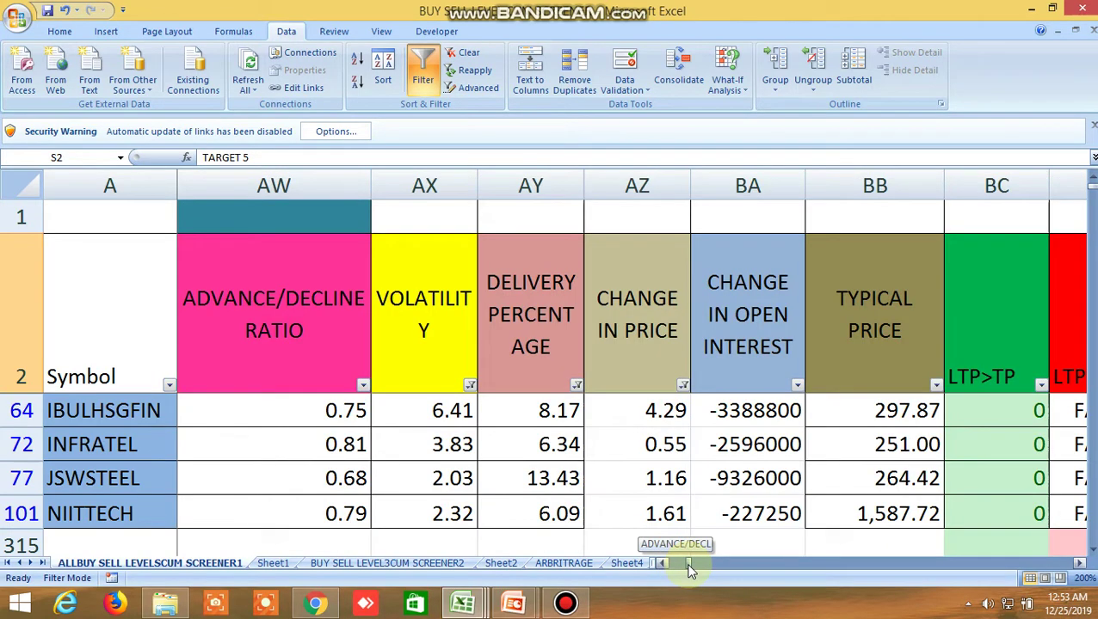
click(661, 563)
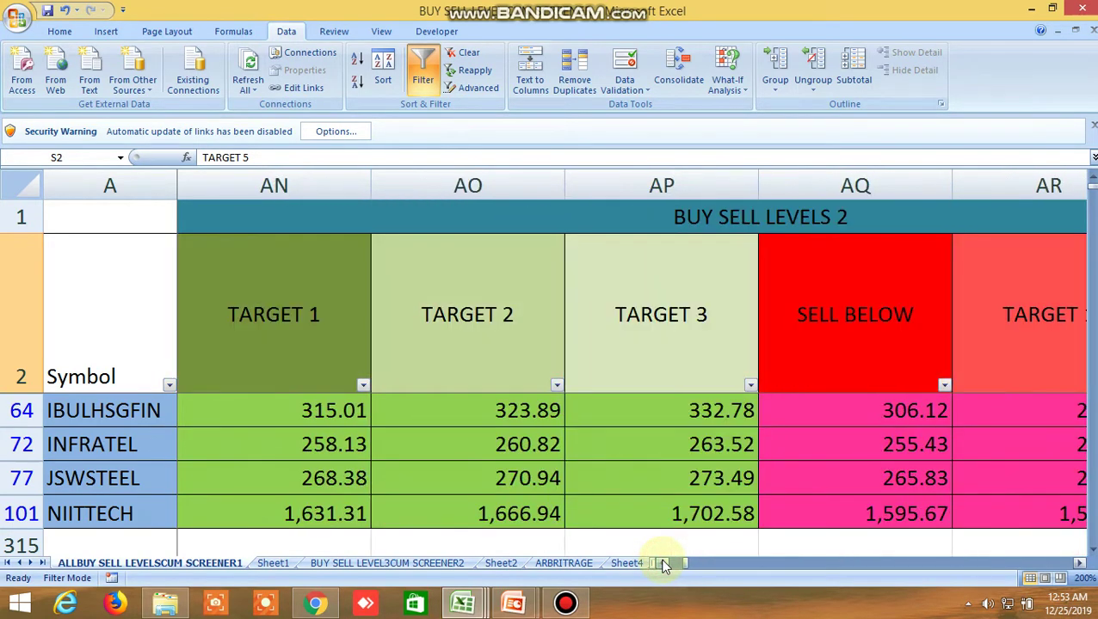
- Examine the SELL BELOW and sell target columns of BUY SELL LEVELS 2, up to ADVANCE and DECLINE
click(1080, 565)
click(1081, 564)
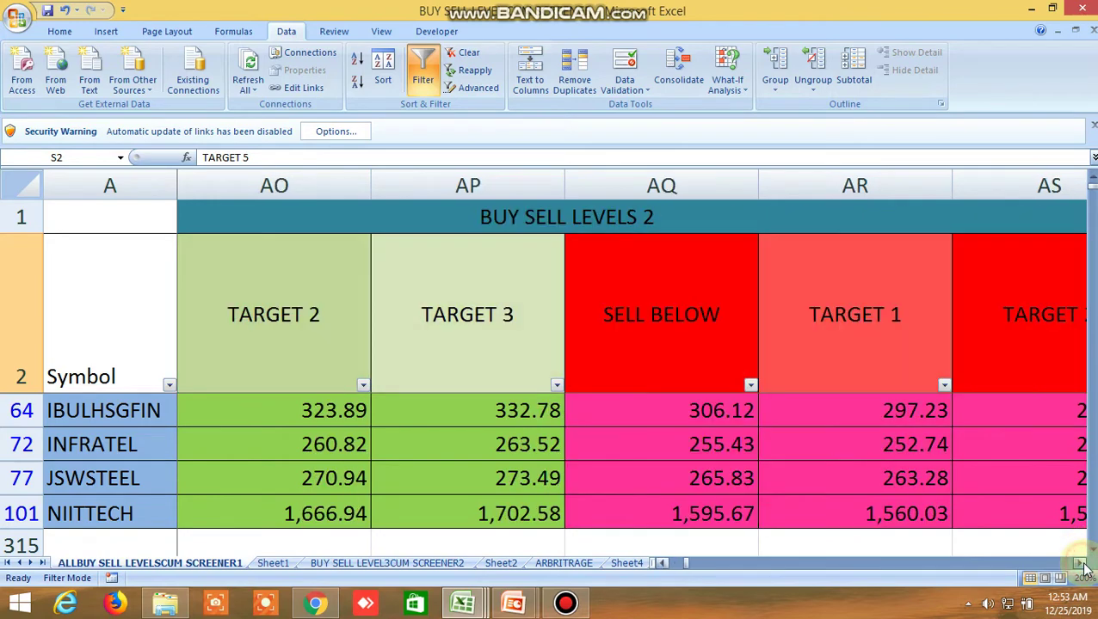
click(1082, 565)
click(1081, 564)
click(1081, 565)
click(1082, 565)
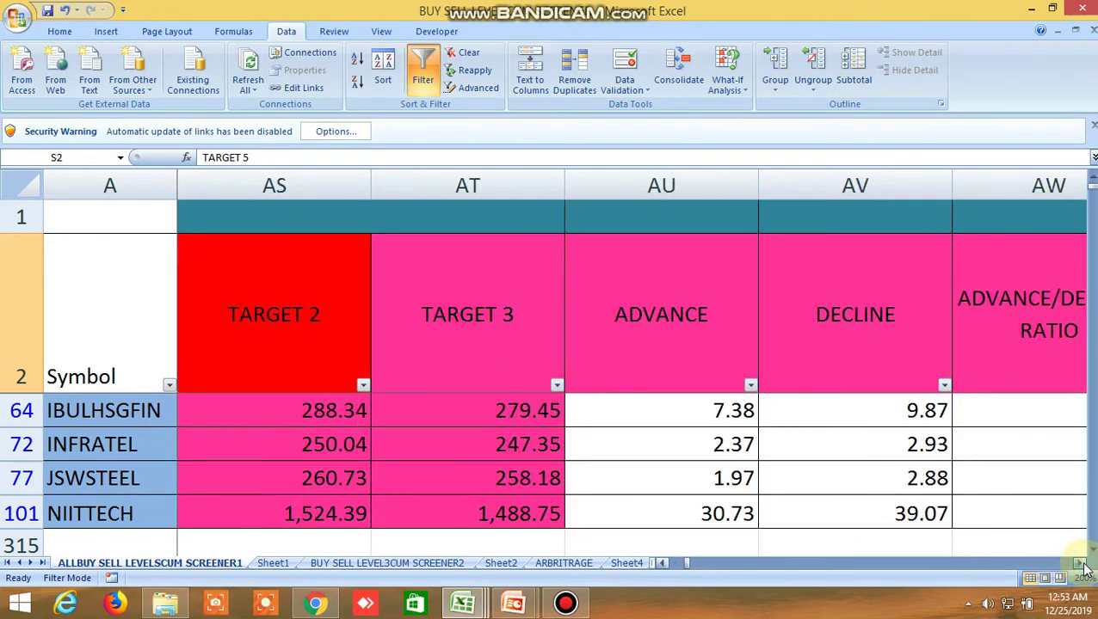
- Examine the columns from ADVANCE/DECLINE RATIO through the numbered AVERAGE PRICES section
click(1081, 564)
click(1081, 565)
click(1082, 564)
click(1082, 565)
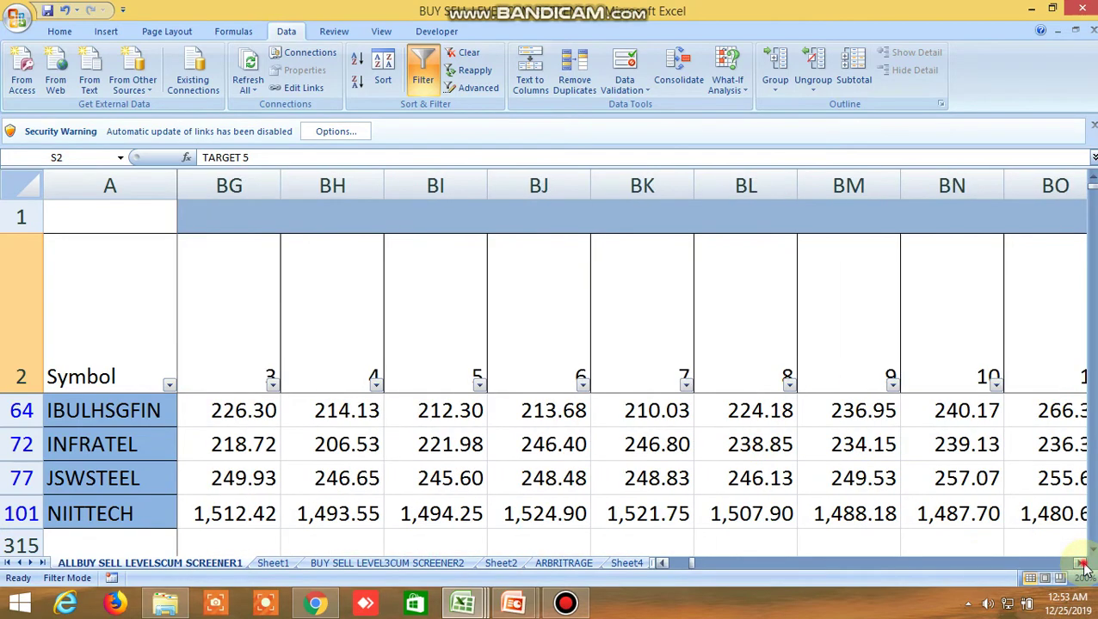
click(1081, 564)
click(1081, 564)
click(1082, 565)
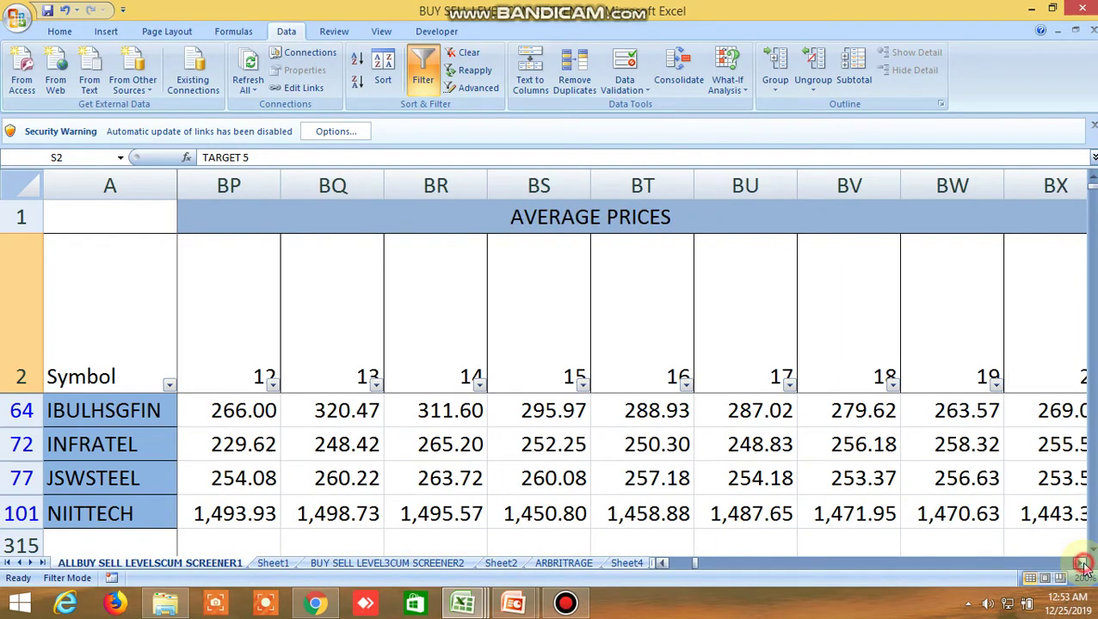
- Examine the 20-period moving average, MAX, MIN, stochastic, 3/10 Dema cross and NORMDIST 15 columns
click(1081, 565)
click(1081, 564)
click(1082, 564)
click(1082, 564)
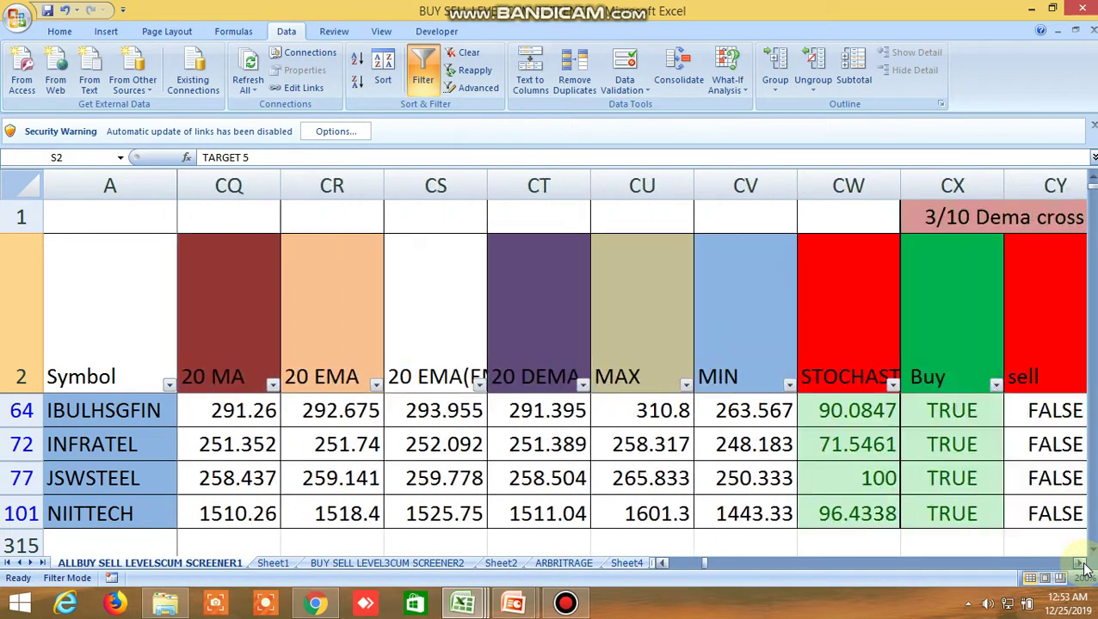
click(1082, 564)
click(1081, 564)
click(1081, 565)
click(1082, 564)
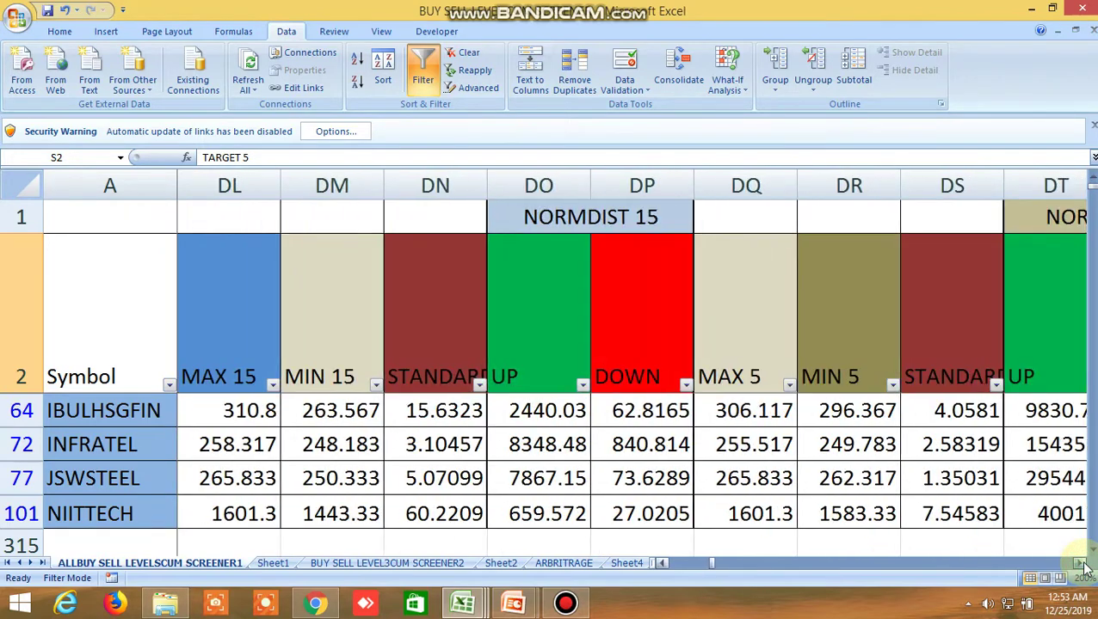
- Go to the BUY SELL LEVELS 3 section and point out its R1 and S1 headers
click(1082, 565)
click(1082, 564)
click(1081, 564)
click(1082, 565)
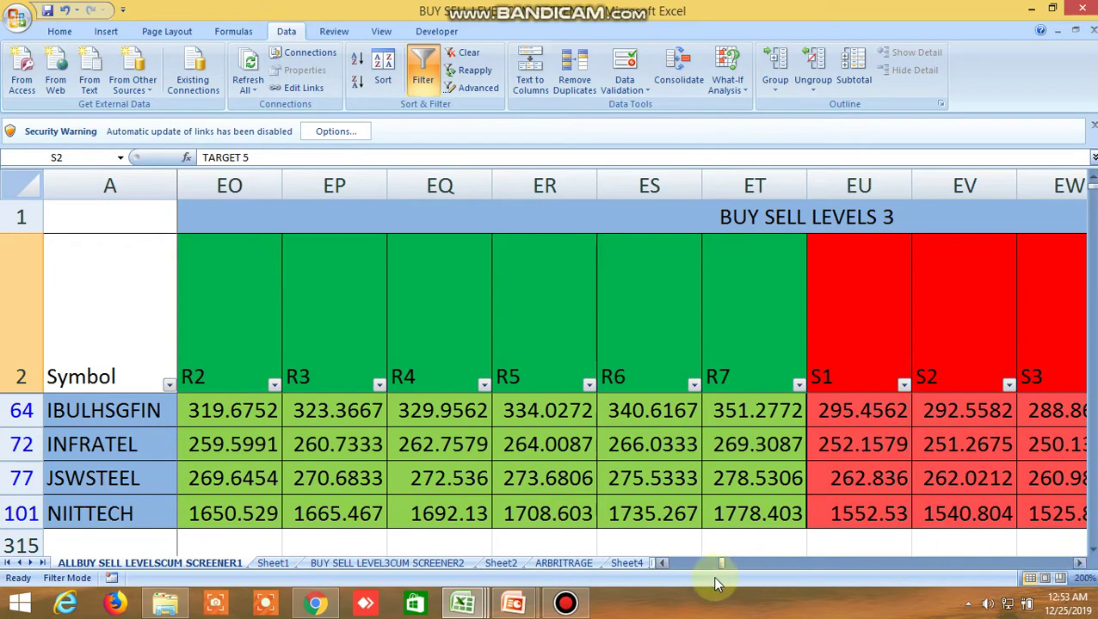
click(663, 564)
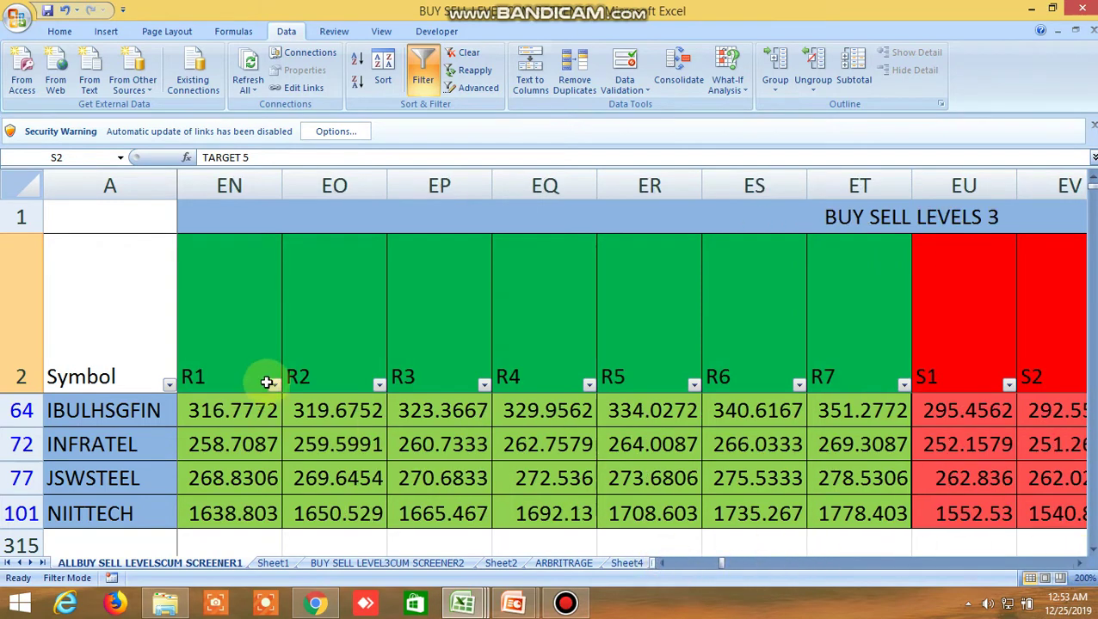
click(233, 356)
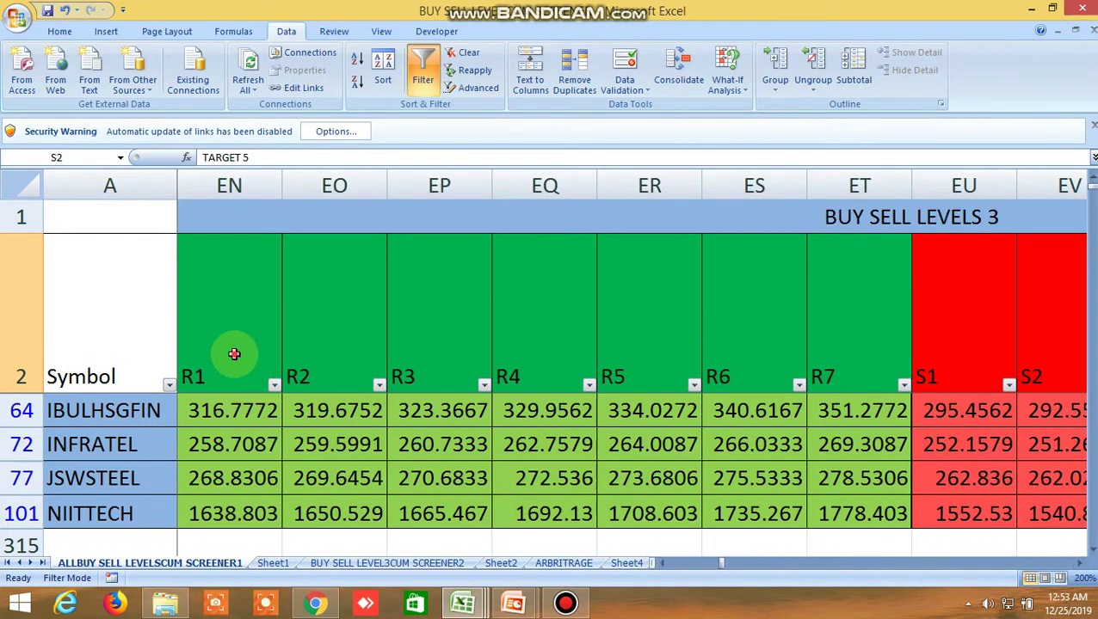
click(975, 336)
- Examine the S2 to S7 support columns of BUY SELL LEVELS 3
click(1081, 568)
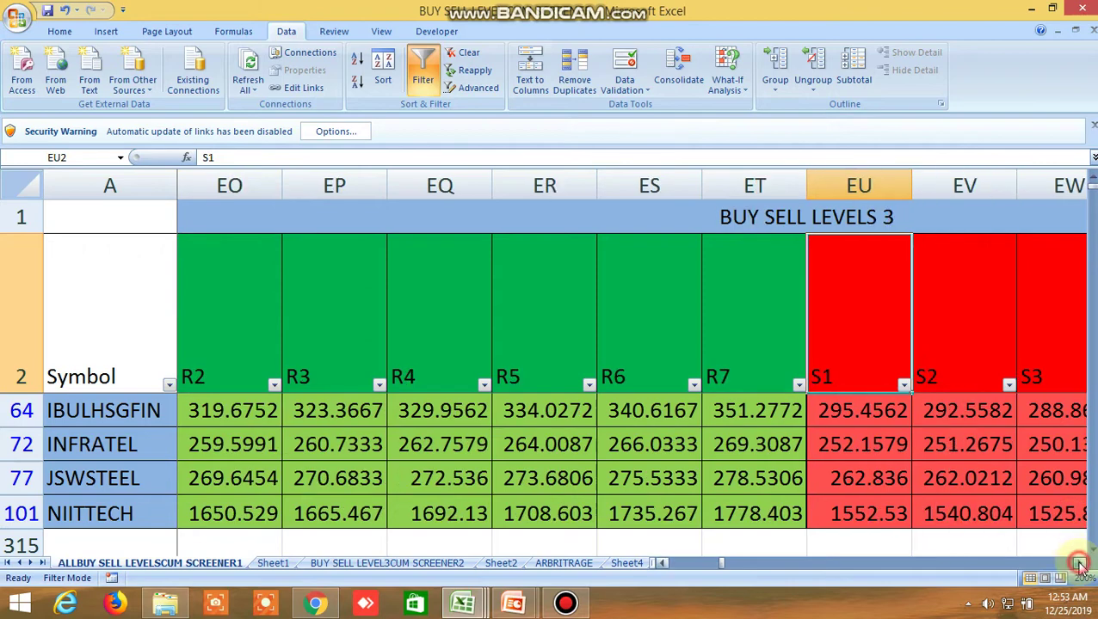
click(1081, 568)
click(1081, 568)
click(1080, 568)
click(1081, 568)
click(1081, 568)
click(1081, 568)
click(1081, 564)
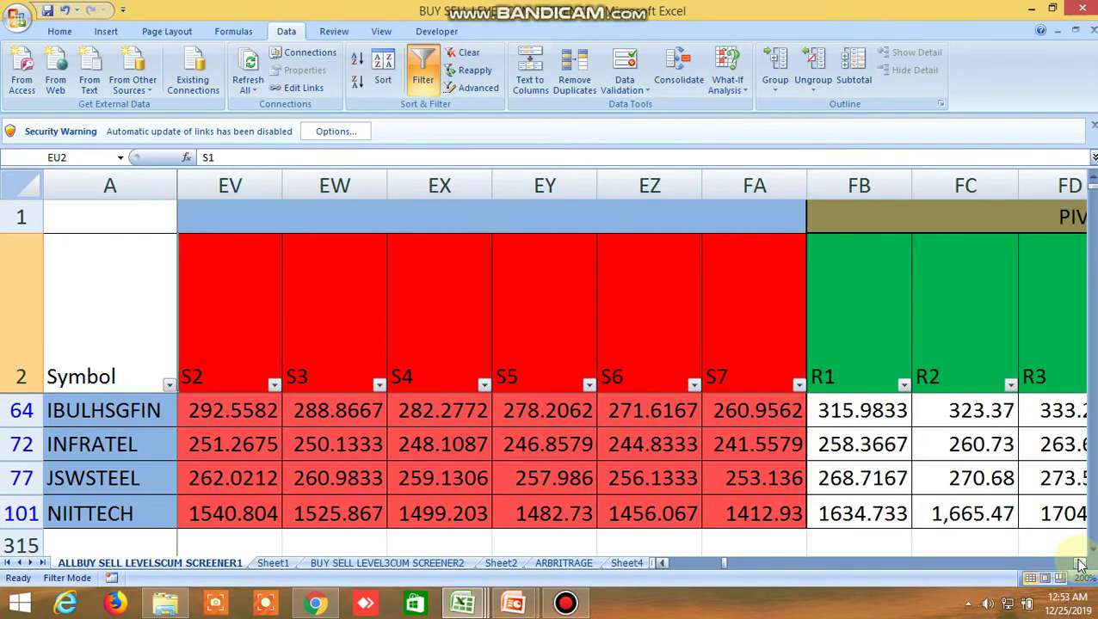
- Examine the PIVOT POINT section with its R1 to R3 and S1 to S3 columns
click(1081, 565)
click(1080, 564)
click(1081, 564)
click(1080, 564)
click(1081, 564)
click(1081, 564)
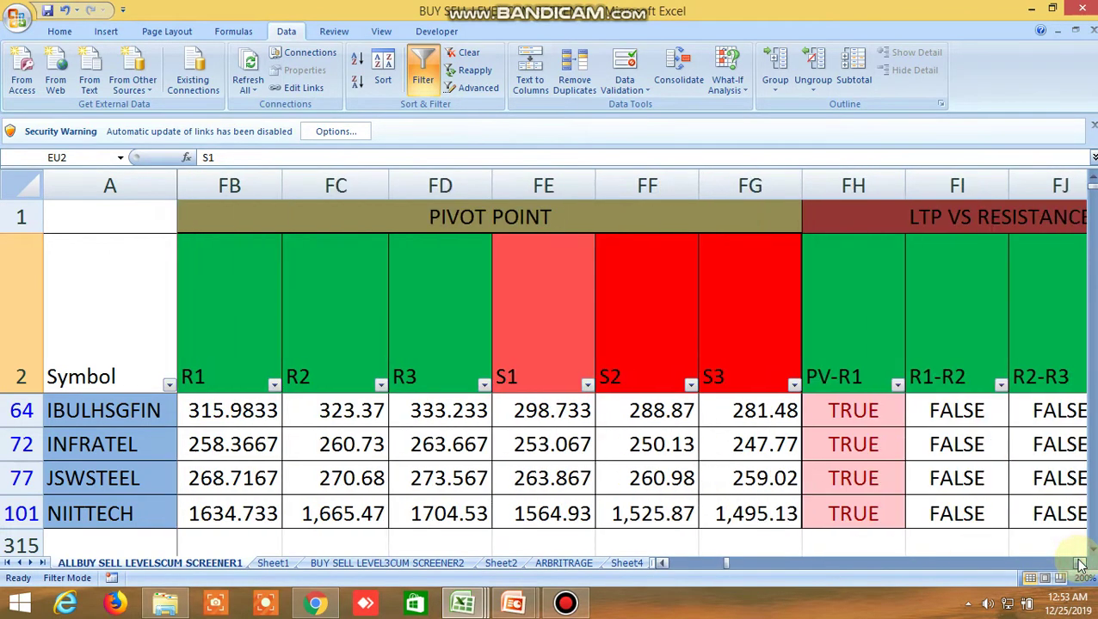
- Examine the LTP VS RESISTANCE SUPPORT PIVOT POINT columns, from PV-R1 to S2-S3
click(1081, 564)
click(1081, 565)
click(1081, 565)
click(1081, 564)
click(1081, 565)
click(1081, 564)
click(1081, 565)
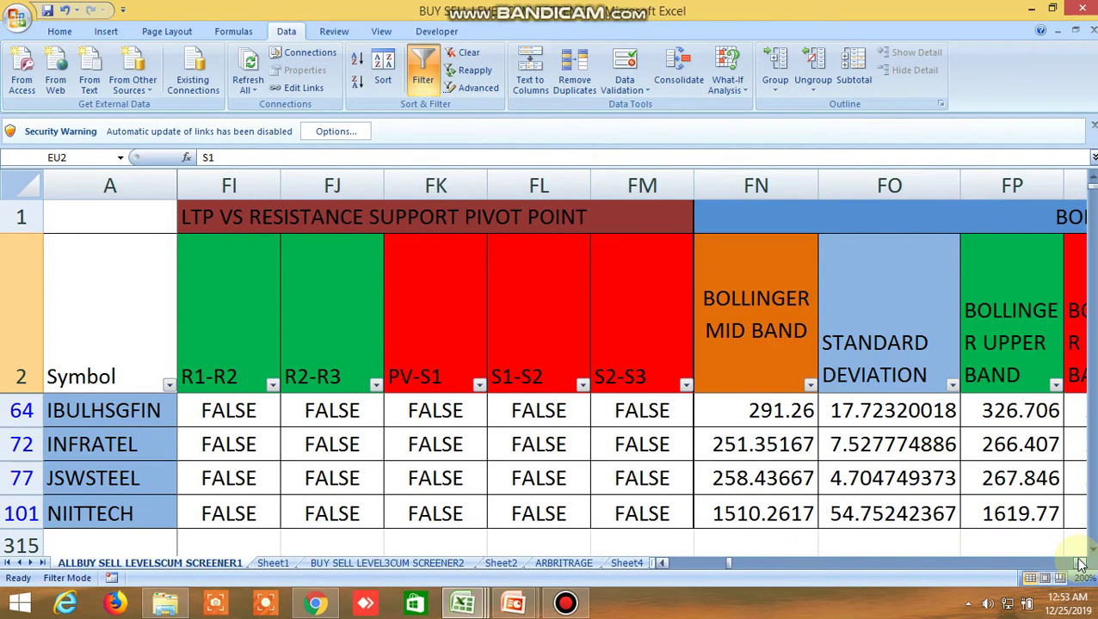
- Examine the BOLLINGERBAND section, including its mid, upper and lower bands and the LTP comparison columns
click(1080, 564)
click(1081, 564)
click(1081, 565)
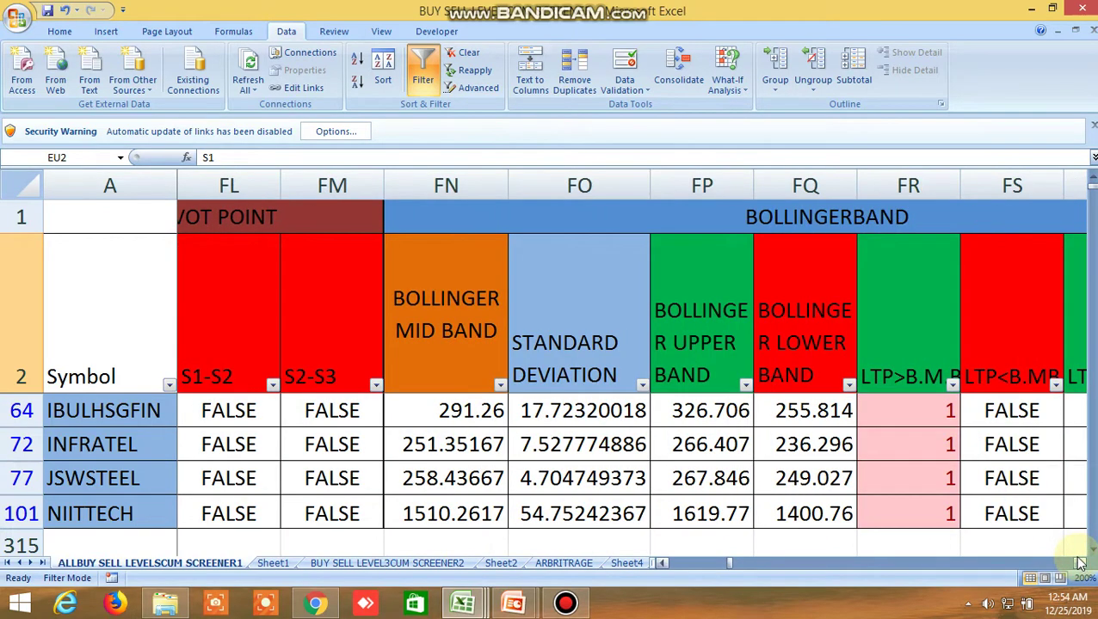
click(1080, 564)
click(1081, 564)
click(1081, 565)
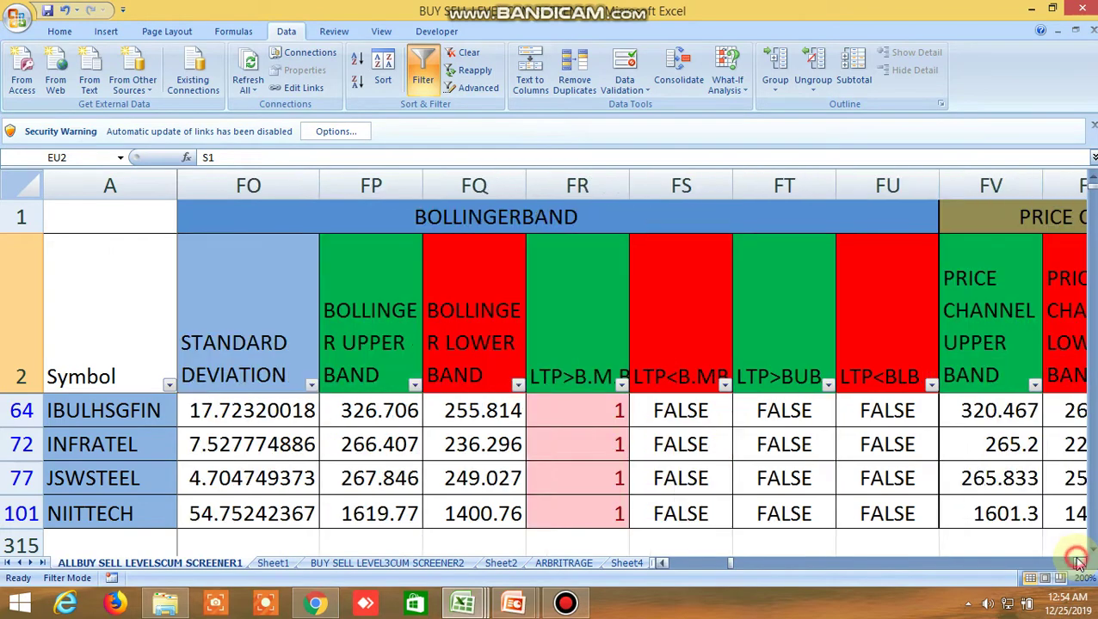
- Examine the PRICE CHANNEL, LTP VS PC CHANNEL, TIRONE LEVEL and linear regression columns
click(1081, 564)
click(1081, 564)
click(1080, 565)
click(1081, 564)
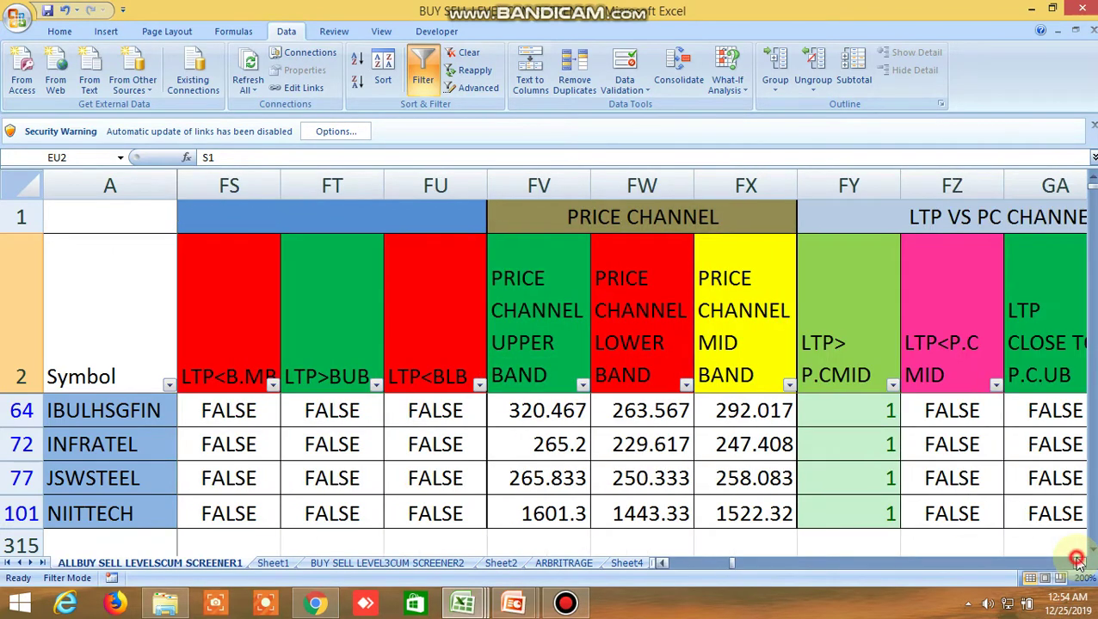
click(1081, 565)
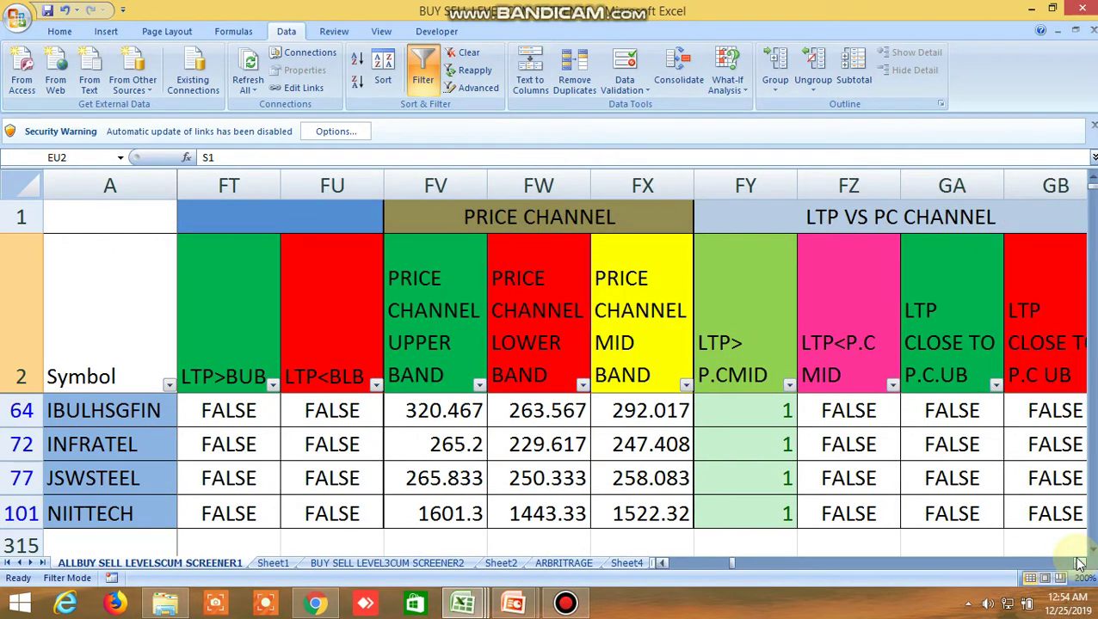
drag(1080, 564, 1081, 564)
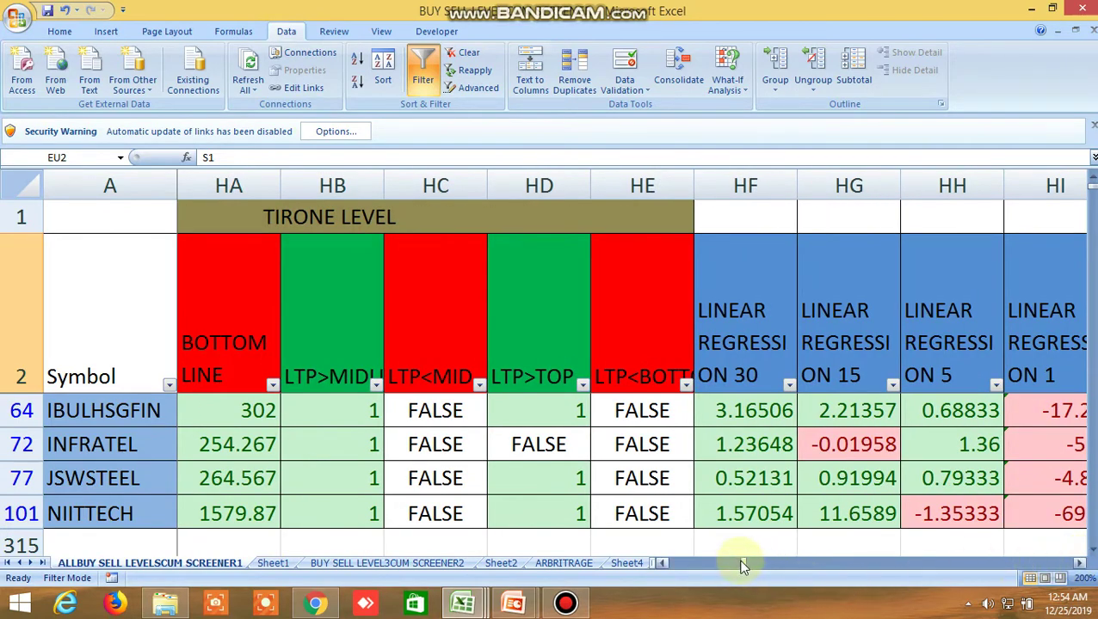
- Remove the sheet's filter and go down the symbol list to the NIFTY &BANKNIFTY rows at the first columns
drag(742, 565, 662, 565)
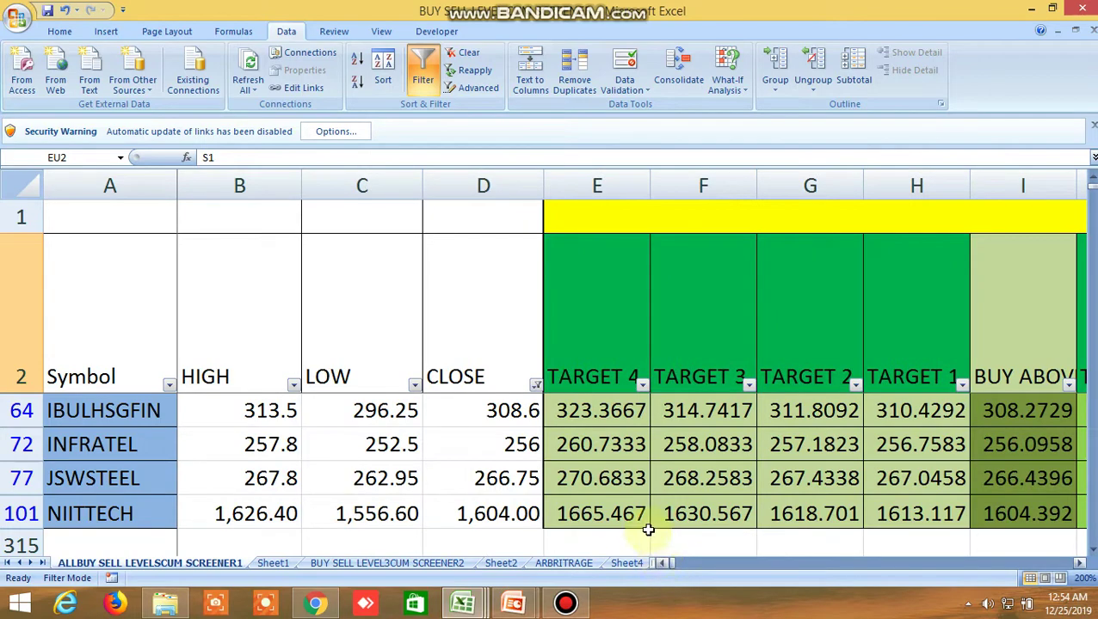
click(422, 68)
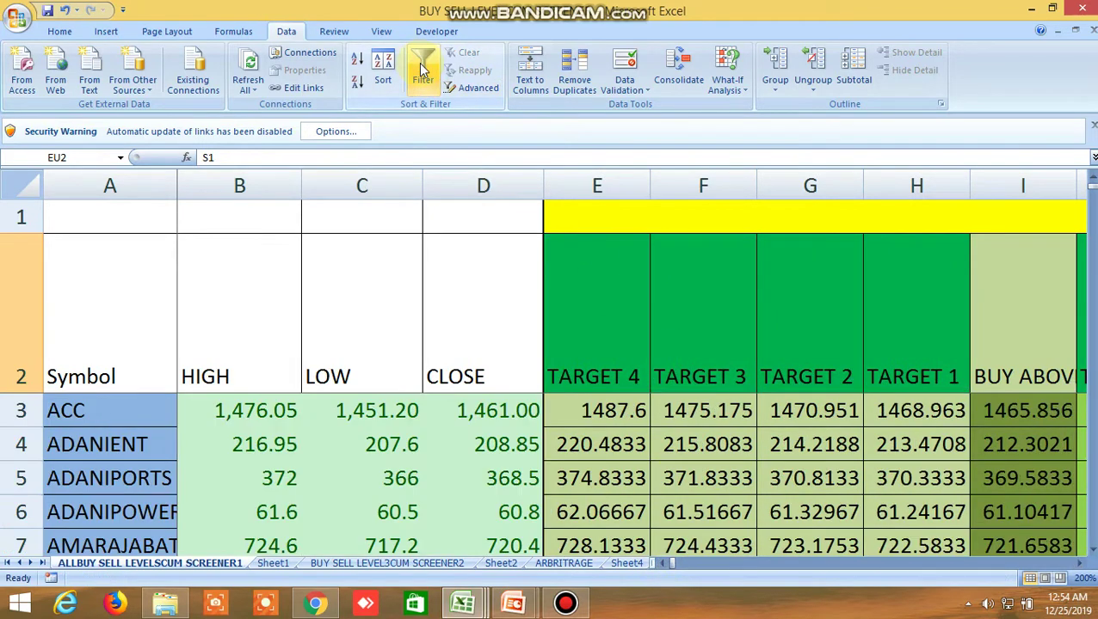
scroll(686, 447, down, 20)
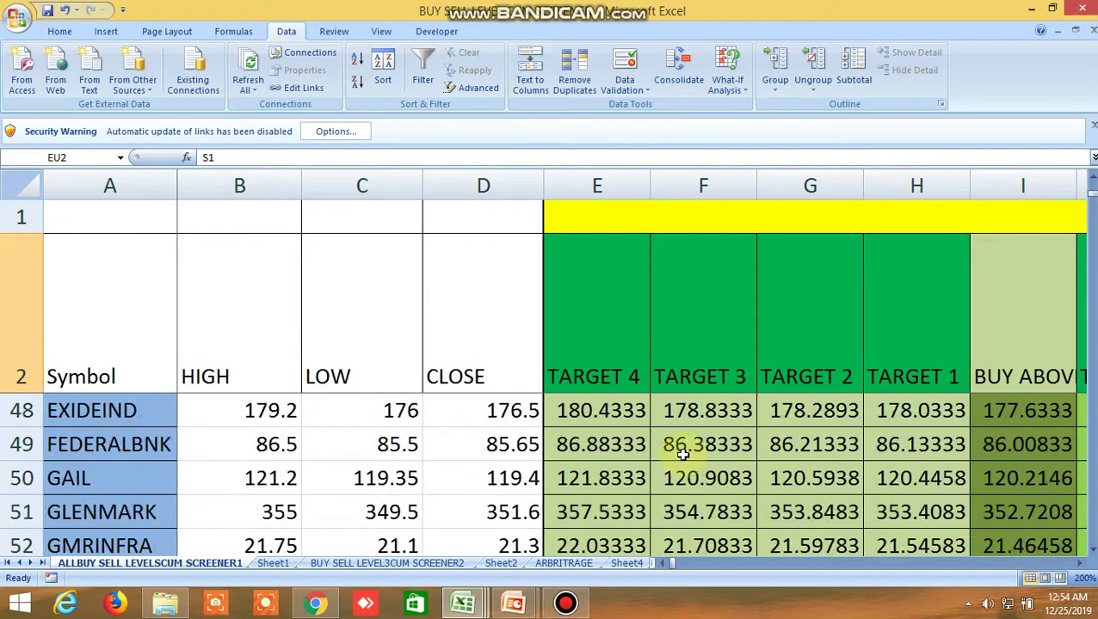
scroll(685, 454, down, 20)
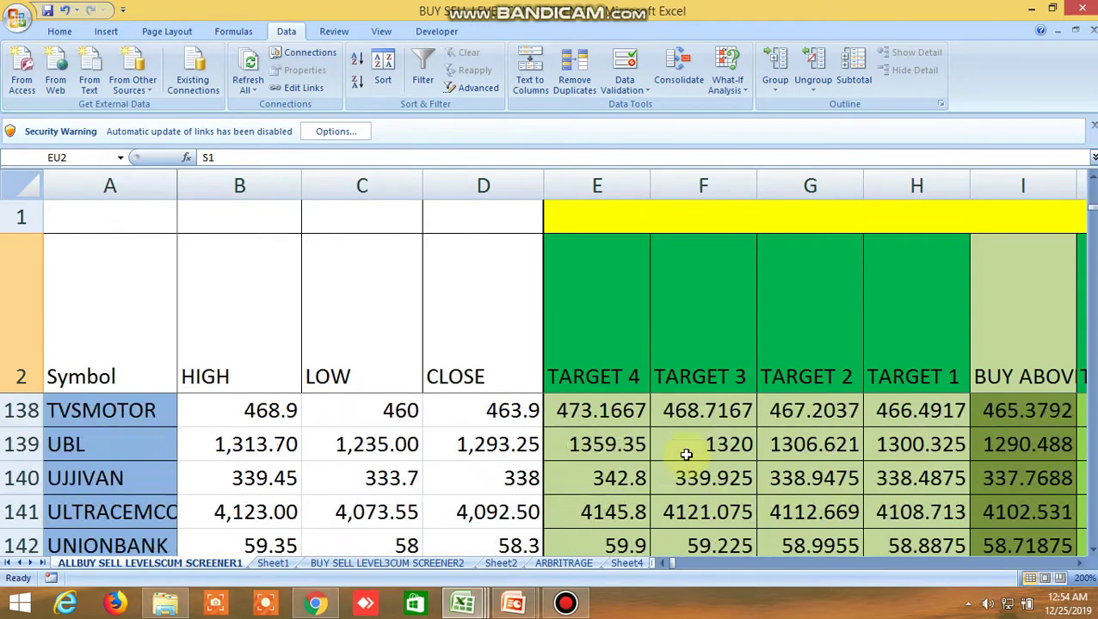
scroll(686, 455, up, 1)
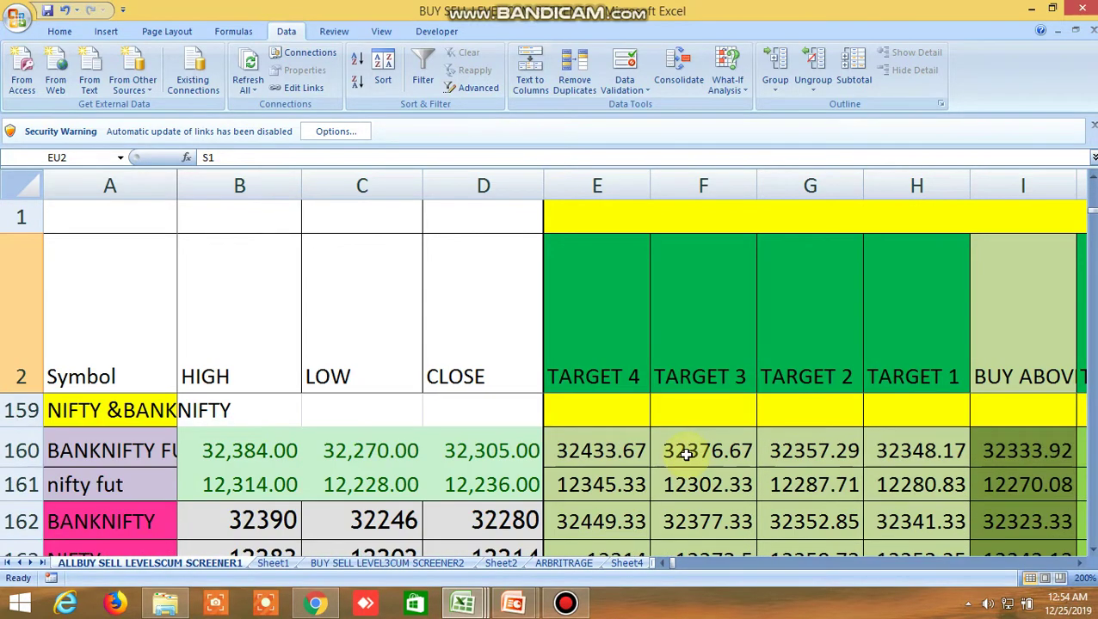
click(1089, 553)
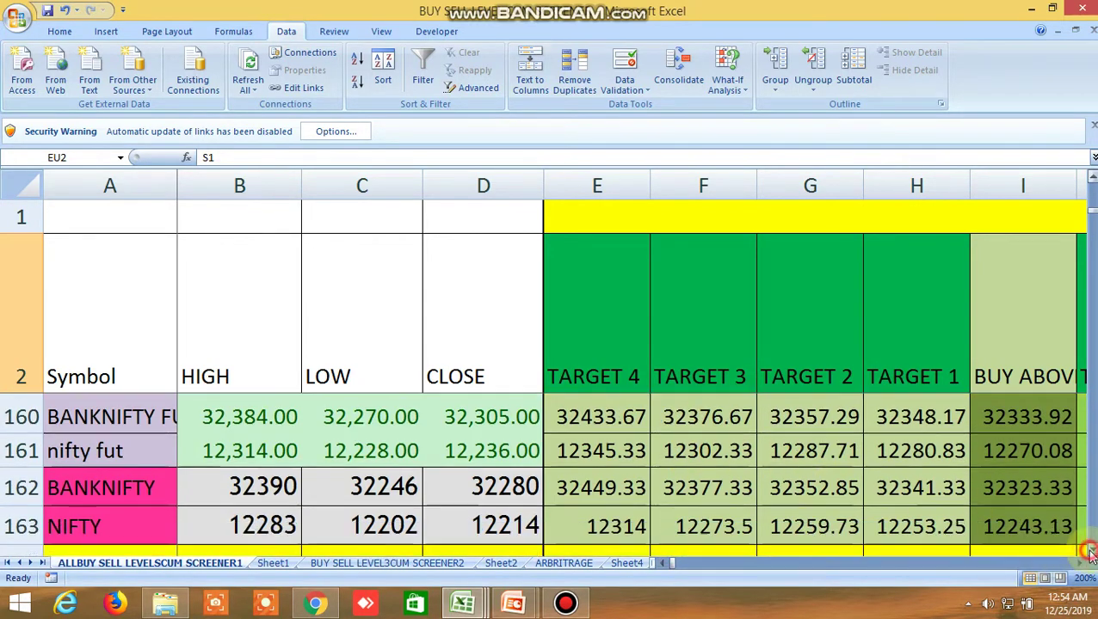
- Point out the index symbols by selecting BANKNIFTY FUT, nifty fut, BANKNIFTY and NIFTY in turn
click(137, 417)
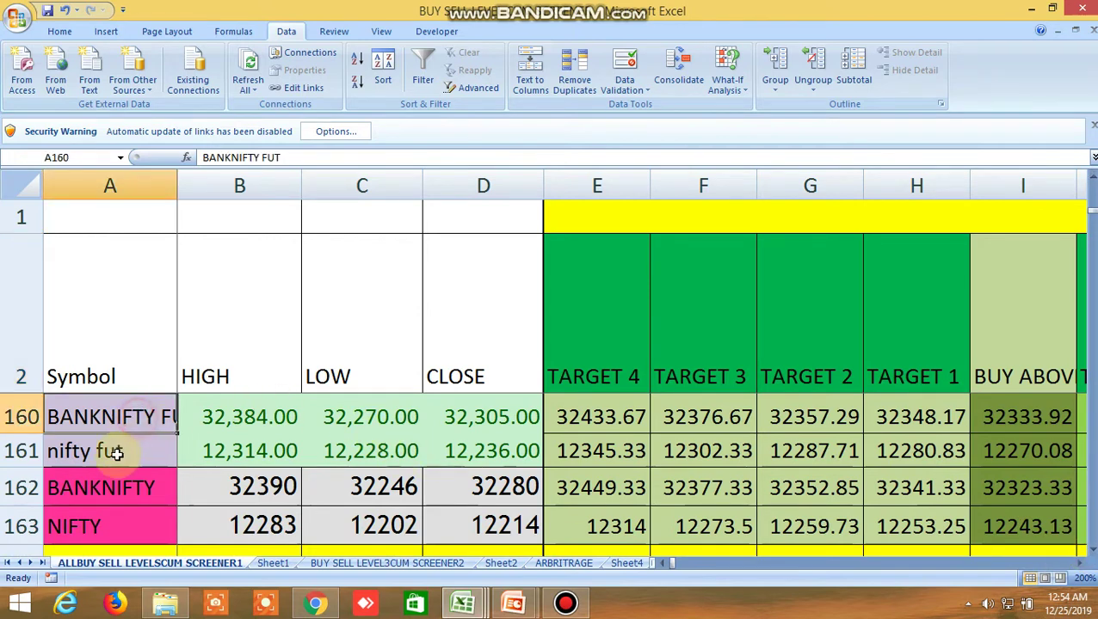
click(110, 449)
click(97, 488)
click(99, 524)
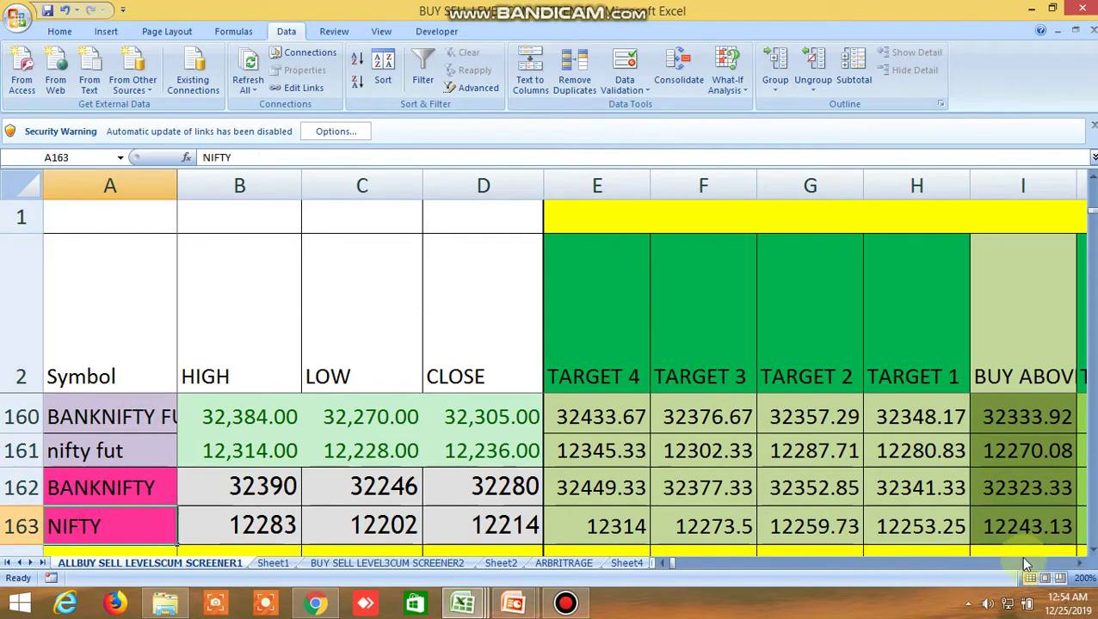
- Examine the index rows across BUY SELL LEVELS 1, the LTP condition columns and BUY SELL LEVELS 2
click(1080, 564)
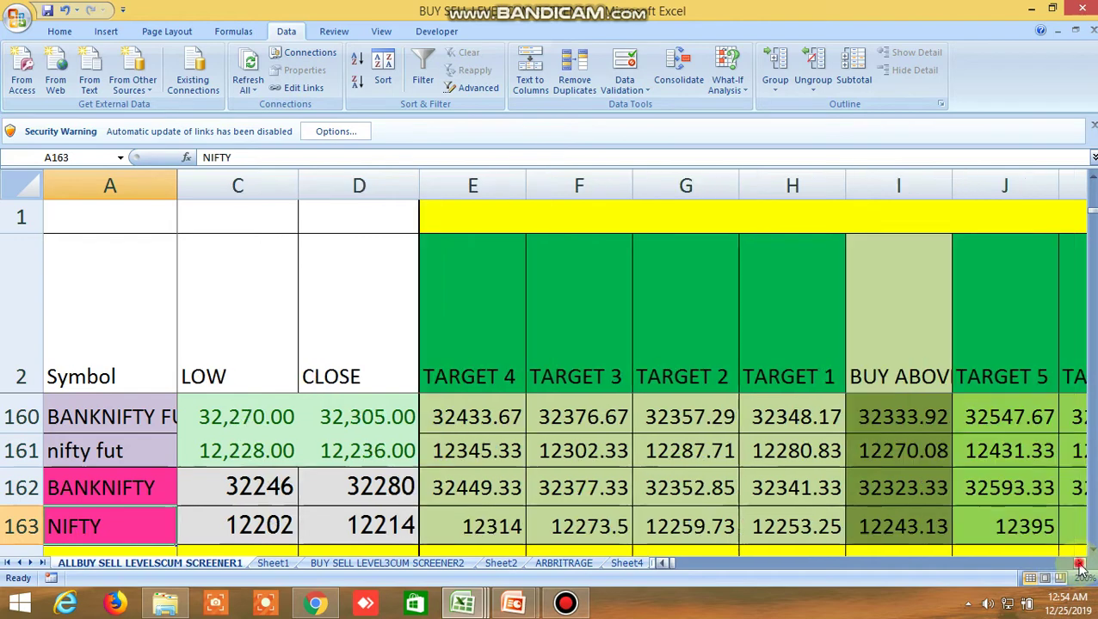
click(1079, 565)
click(1080, 565)
click(1080, 564)
click(1080, 564)
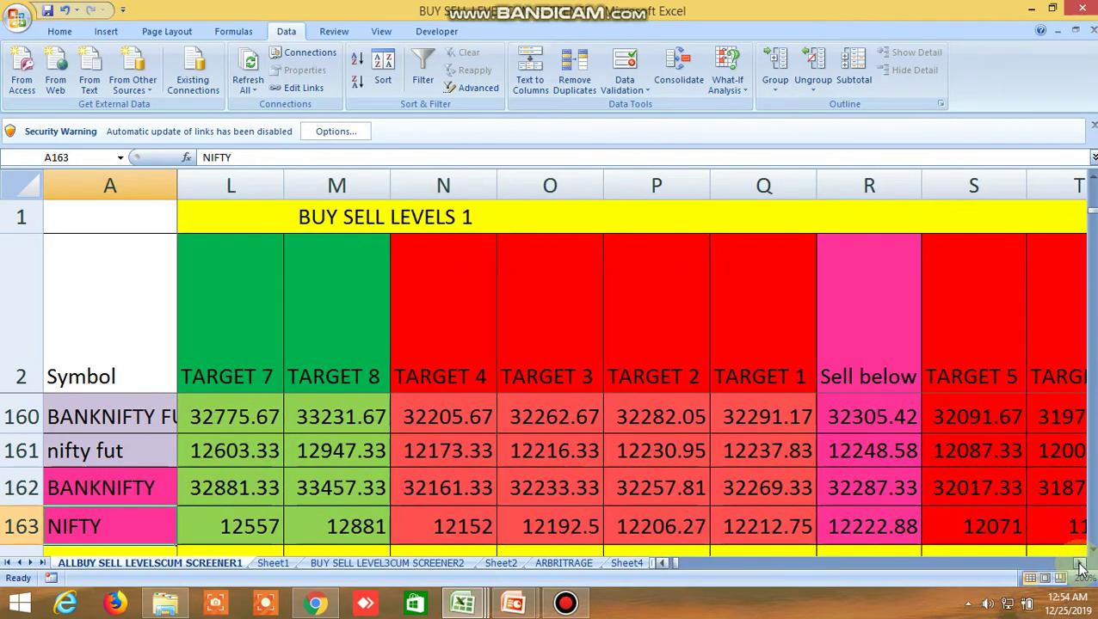
click(1080, 565)
click(1080, 565)
click(1080, 565)
click(1080, 565)
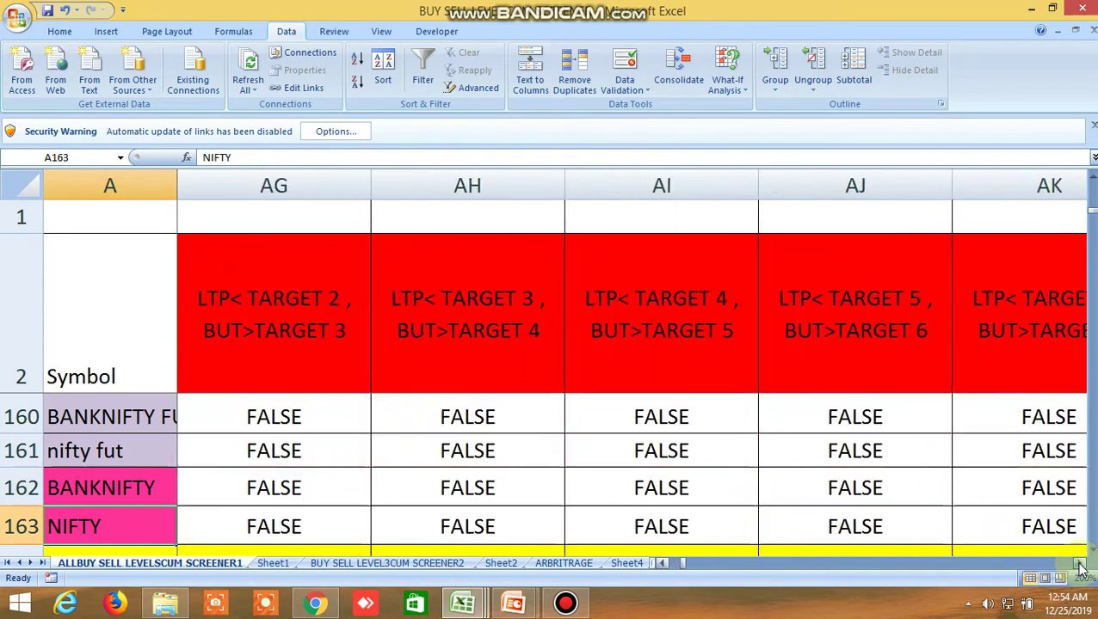
click(1080, 565)
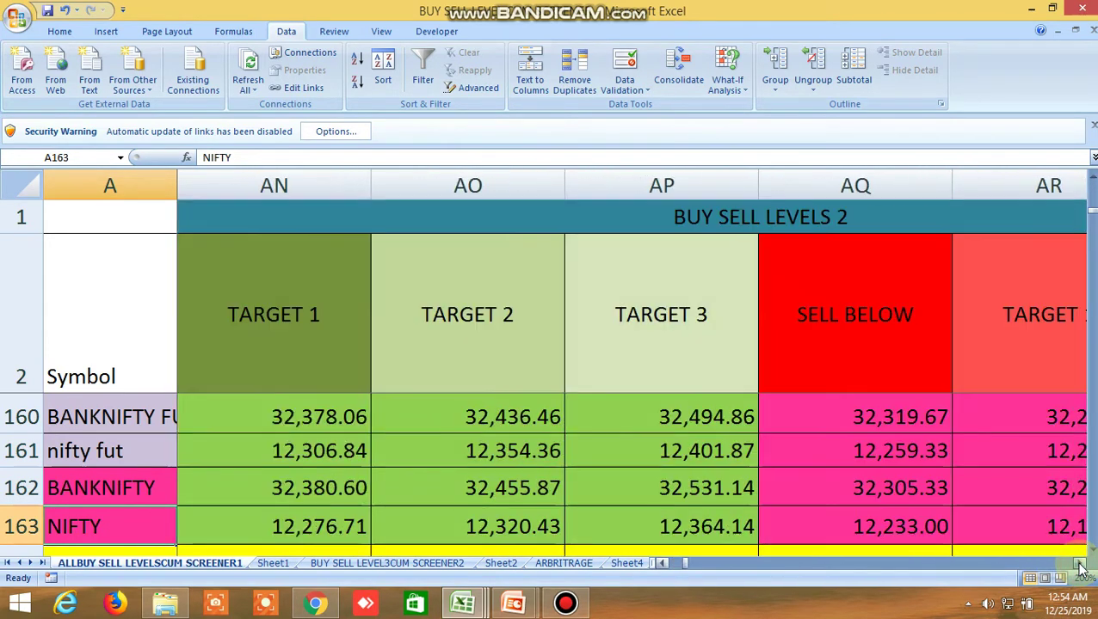
click(659, 564)
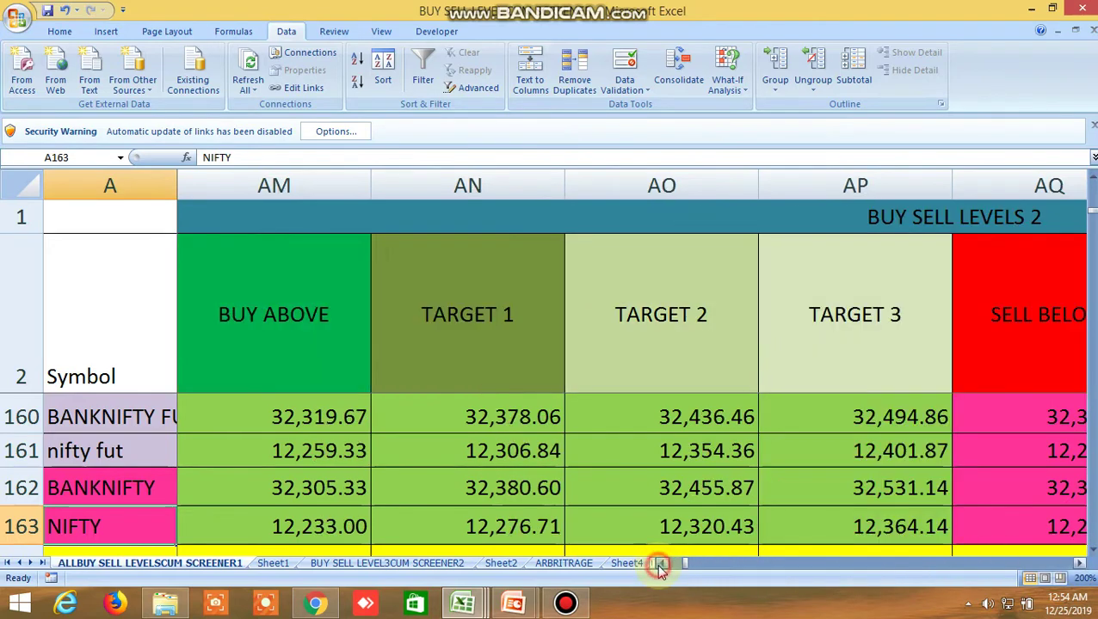
- Examine the index rows from the moving average and NORMDIST columns through EMA 5-8-13 CROSSOVER, BUY SELL LEVELS 3 and PIVOT POINT
click(1081, 565)
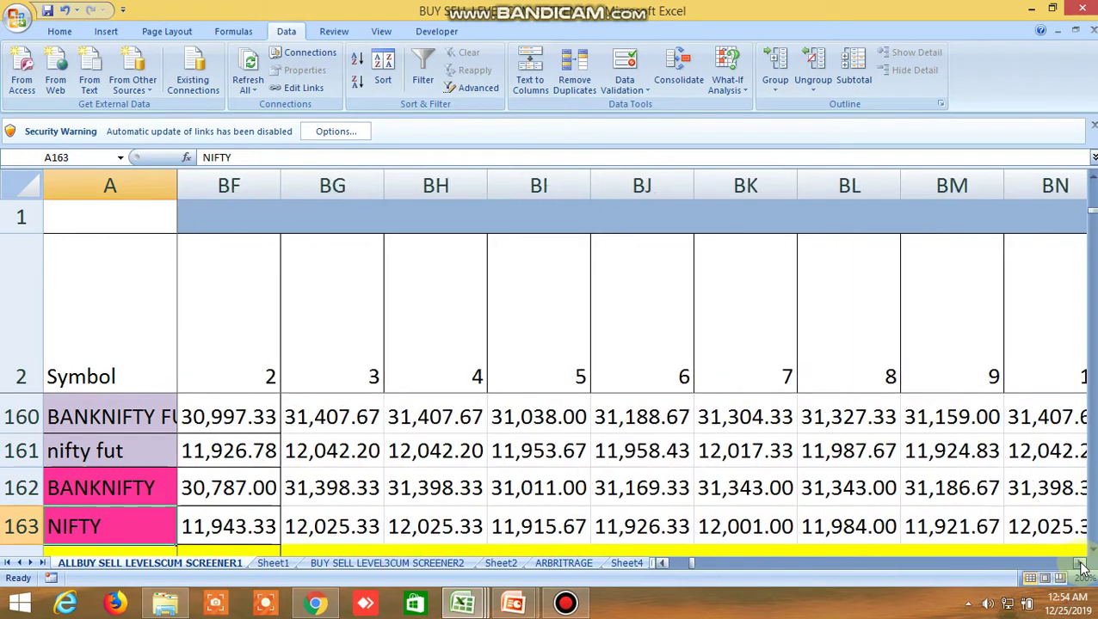
click(1081, 565)
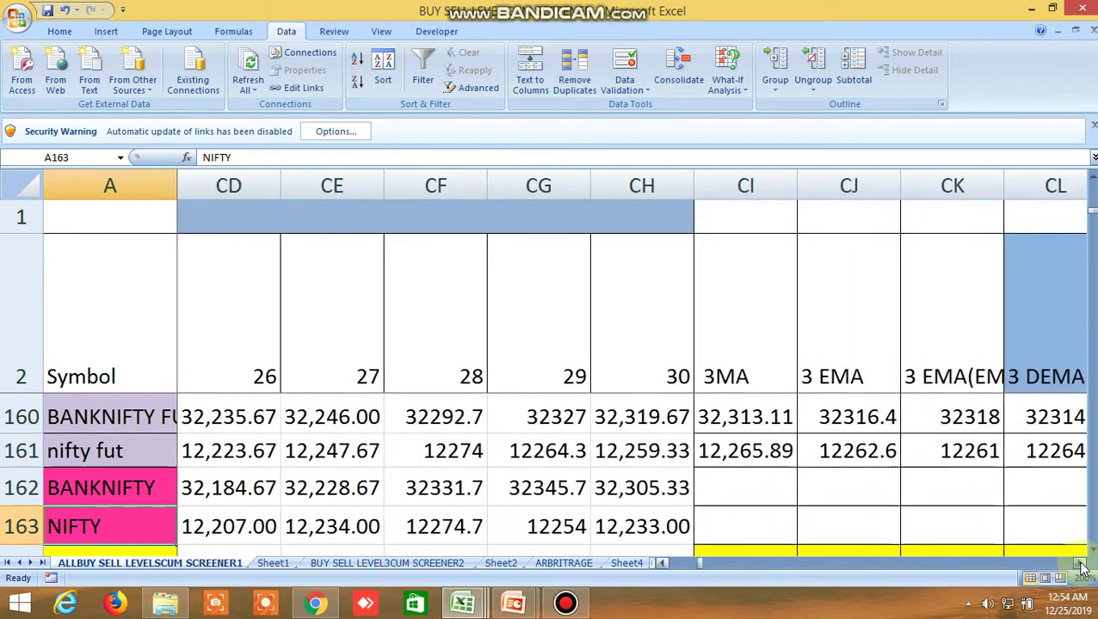
click(1081, 565)
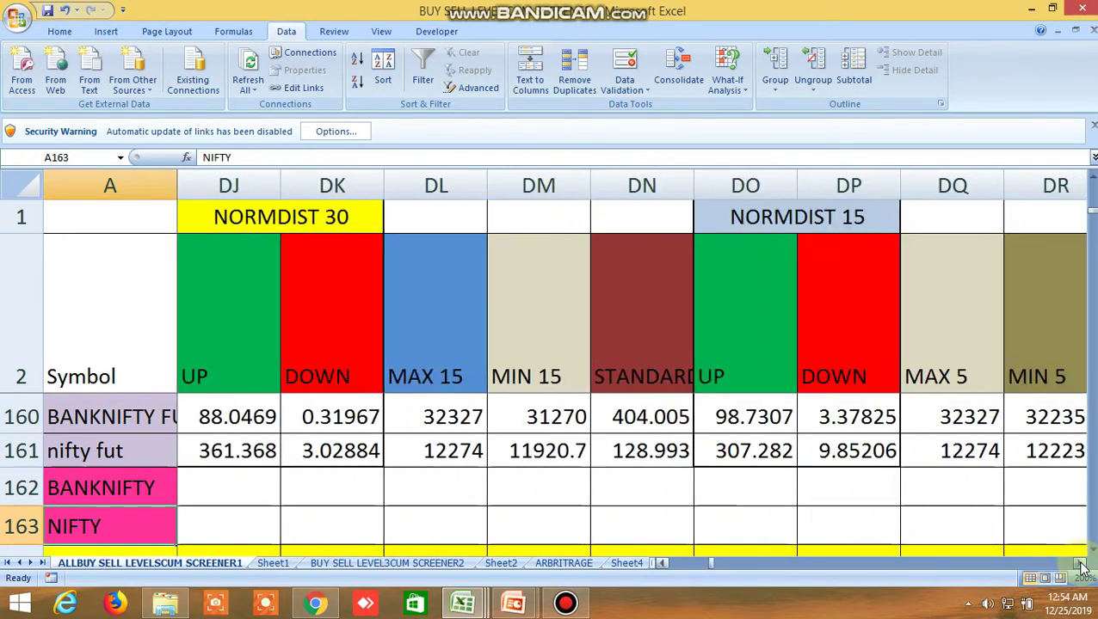
click(1081, 565)
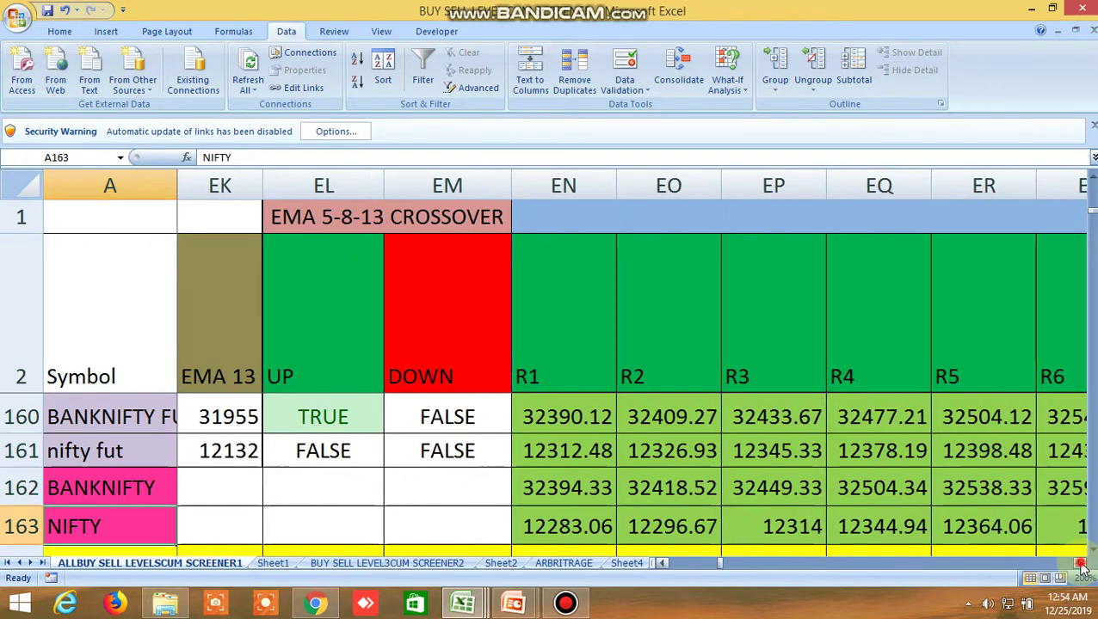
click(1081, 564)
click(1080, 564)
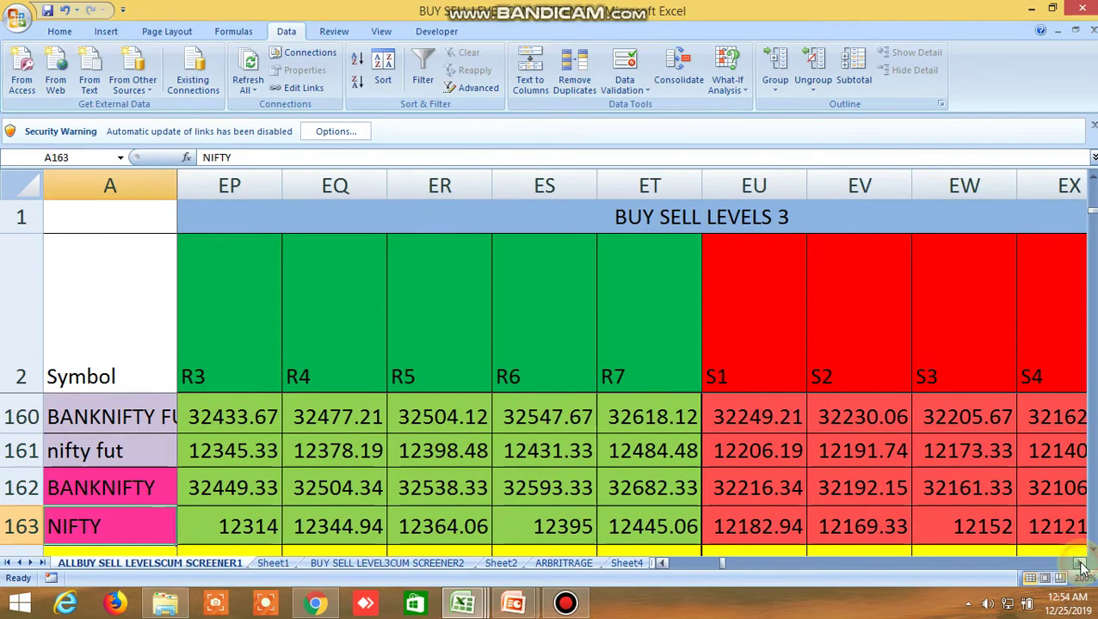
click(1081, 565)
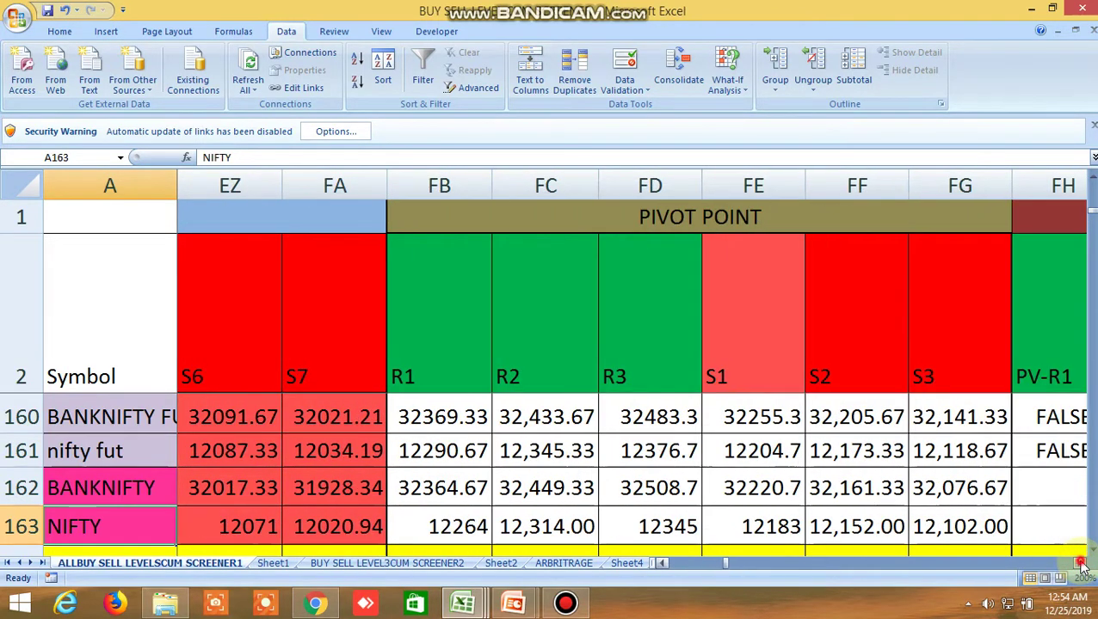
click(1080, 564)
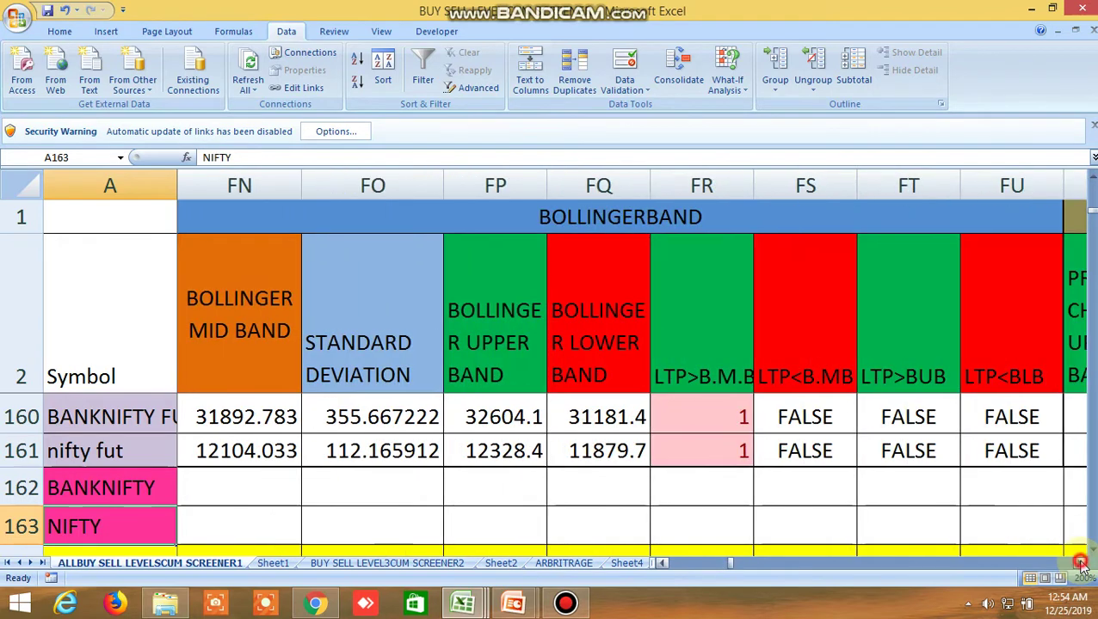
- Examine the index rows across the BOLLINGERBAND, PRICE CHANNEL, LTP VS PC CHANNEL and ICHIMOKU CLOUD columns
click(1081, 564)
click(1081, 564)
click(1081, 564)
click(1081, 565)
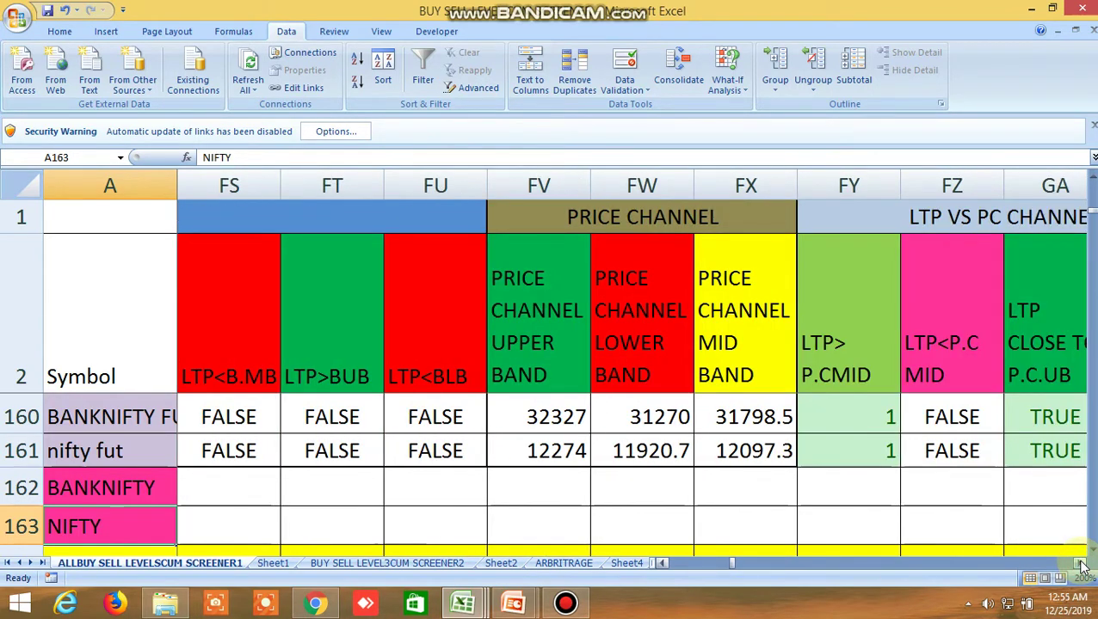
click(1081, 565)
click(1081, 564)
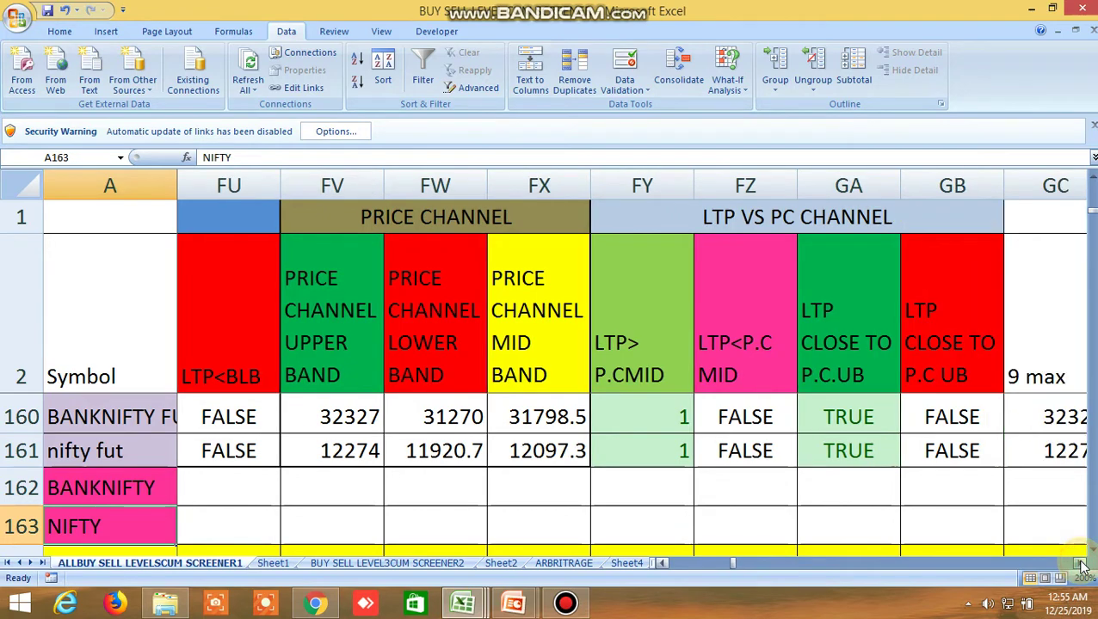
click(1080, 564)
click(1080, 565)
click(1081, 565)
click(1080, 565)
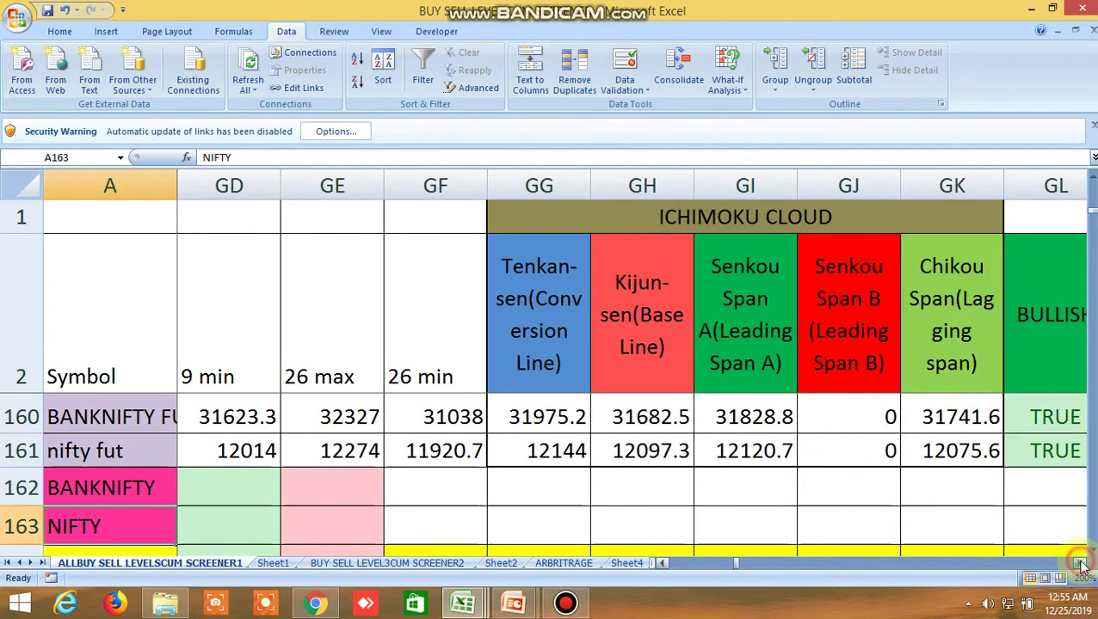
- Examine the index rows across the CHIKOU SPAN, 52-week, traded value and volume, and VWAP columns up to TIRONE LEVEL
click(1081, 564)
click(1081, 565)
click(1081, 564)
click(1080, 564)
click(1081, 564)
click(1080, 565)
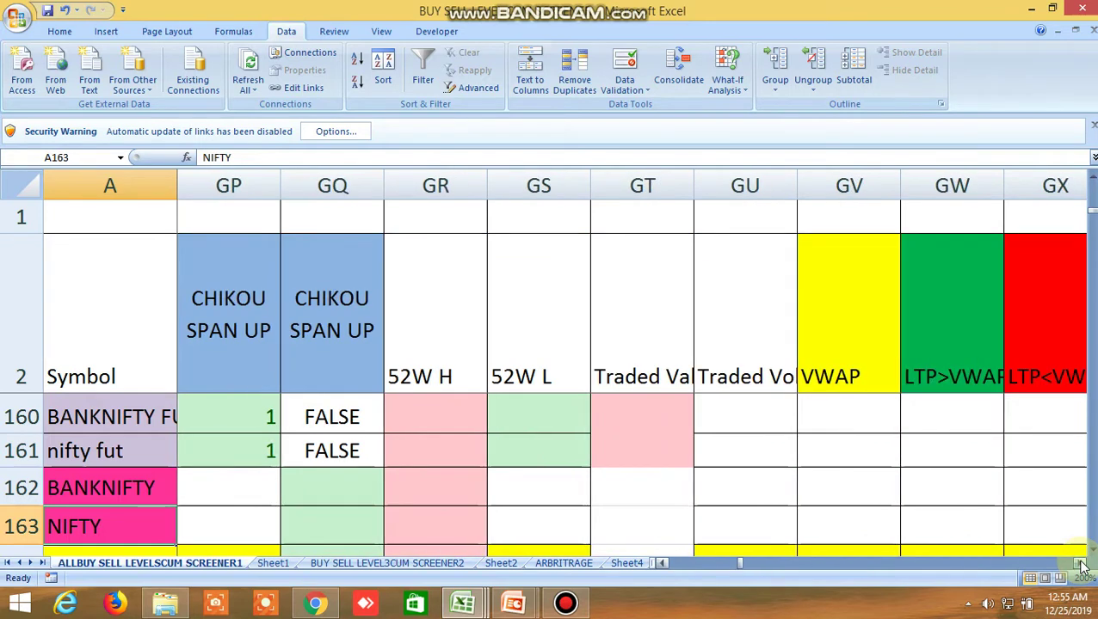
click(1081, 564)
click(1081, 564)
click(1080, 565)
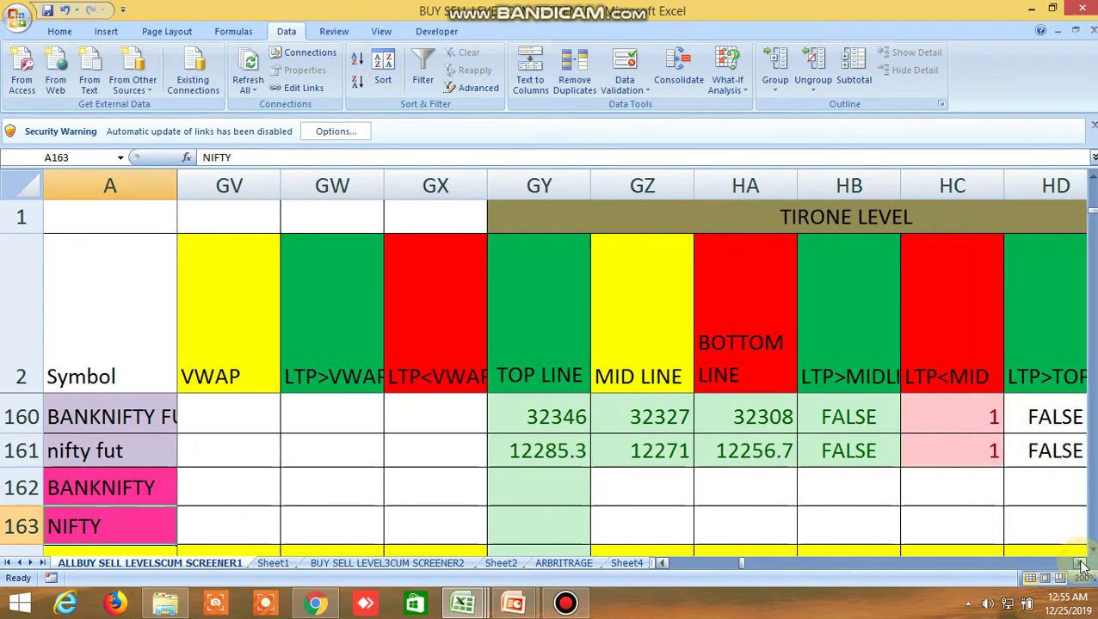
- Examine the index rows across the TIRONE LEVEL, LINEAR REGRESSION, TREND and QUARTILE 1 columns
click(1081, 564)
click(1081, 564)
click(1081, 565)
click(1080, 565)
click(1081, 564)
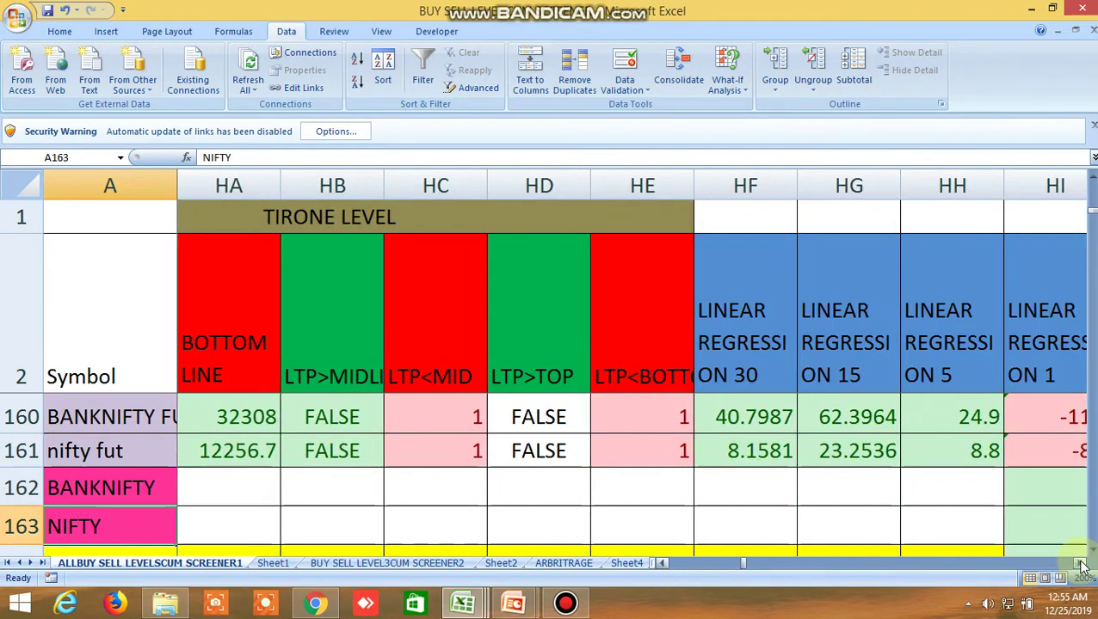
click(745, 564)
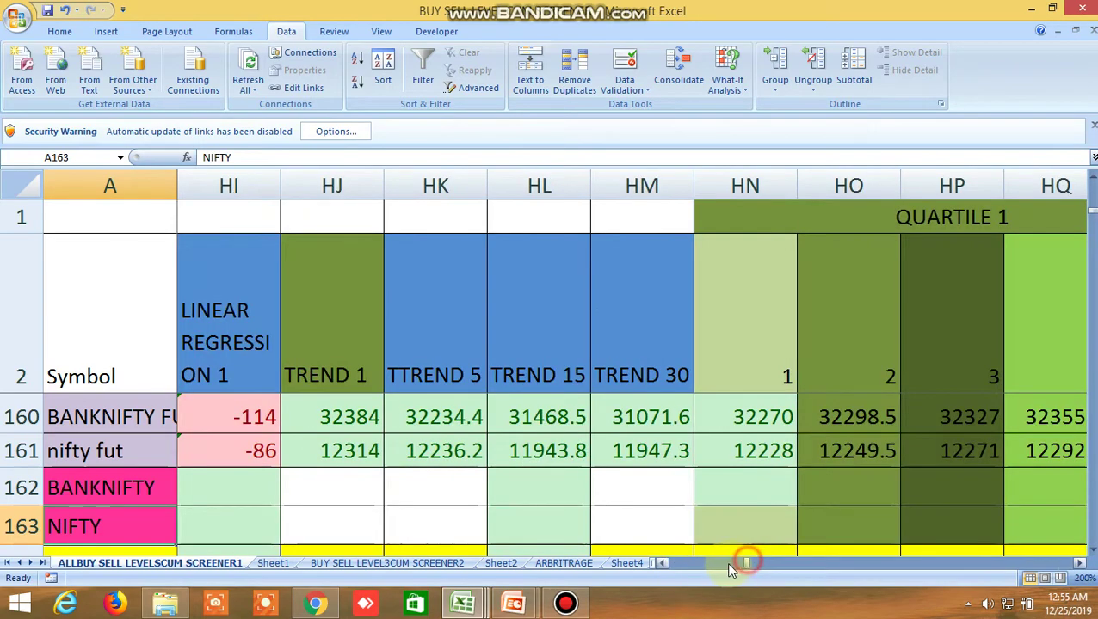
- Examine the commodity rows CRUDEOIL to LEAD from the first columns across to TIRONE LEVEL, ending back at the first columns
drag(742, 565, 663, 566)
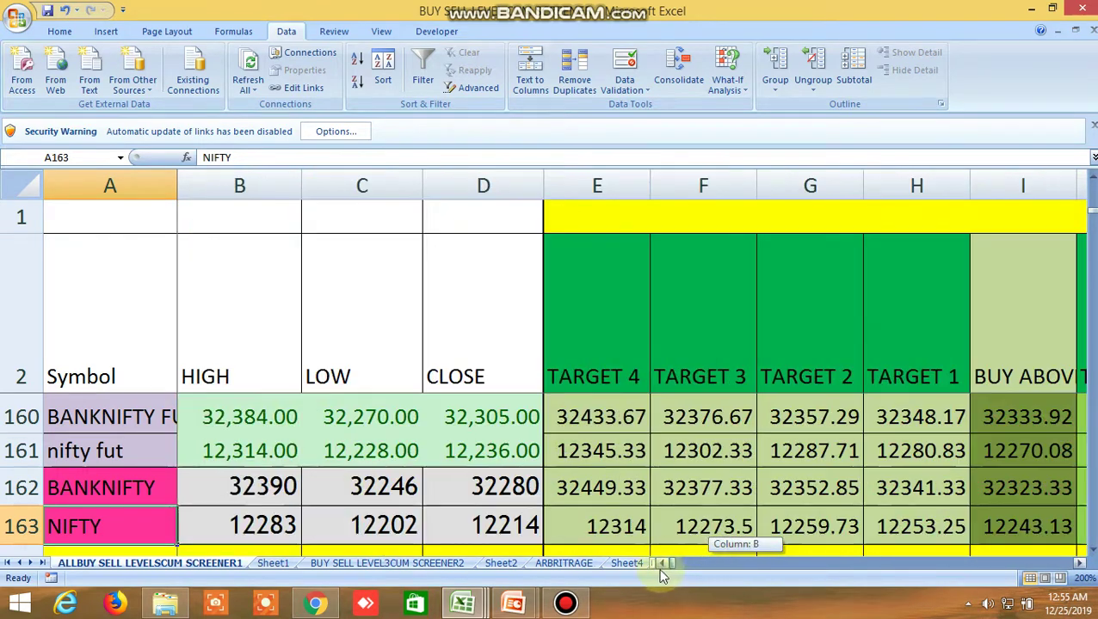
scroll(515, 506, up, 4)
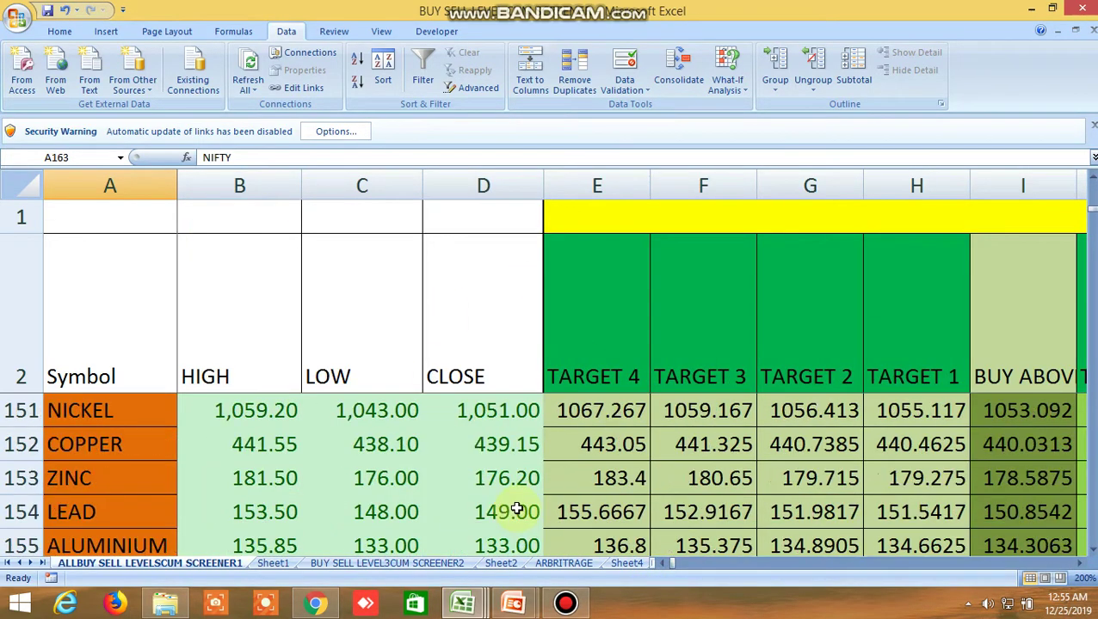
click(1091, 548)
click(1092, 547)
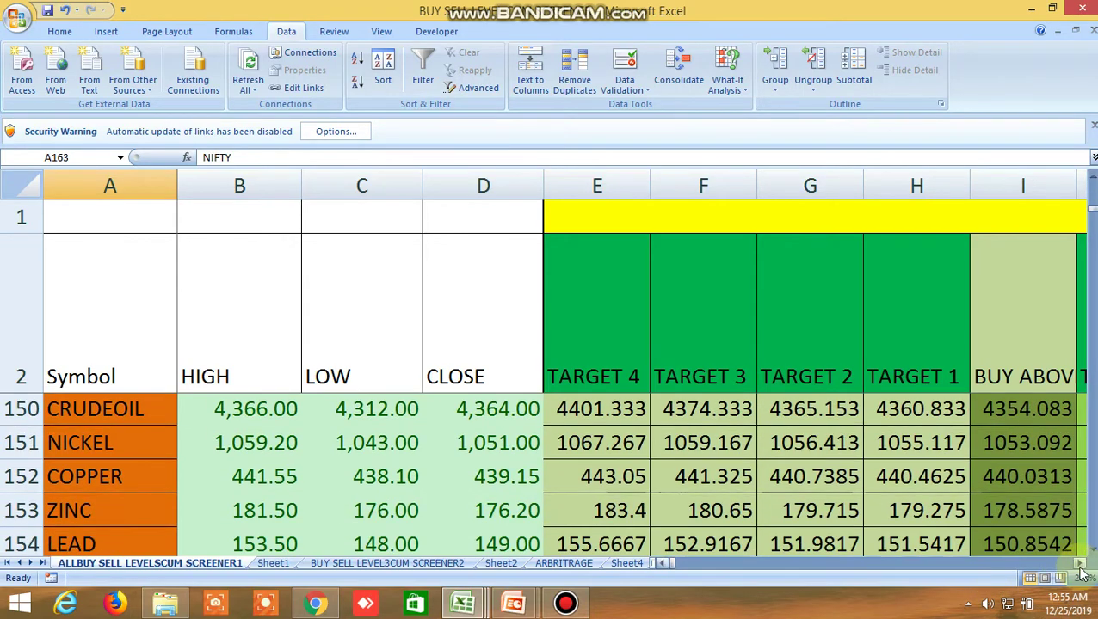
click(1080, 569)
click(1080, 570)
click(1081, 569)
drag(1081, 570, 1082, 570)
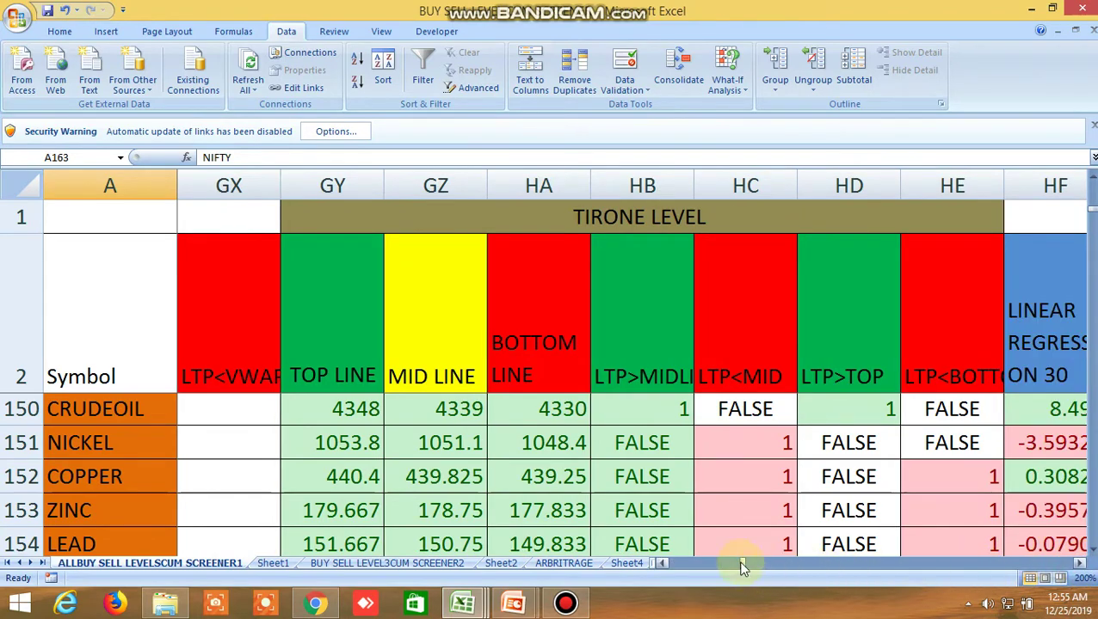
drag(742, 567, 672, 575)
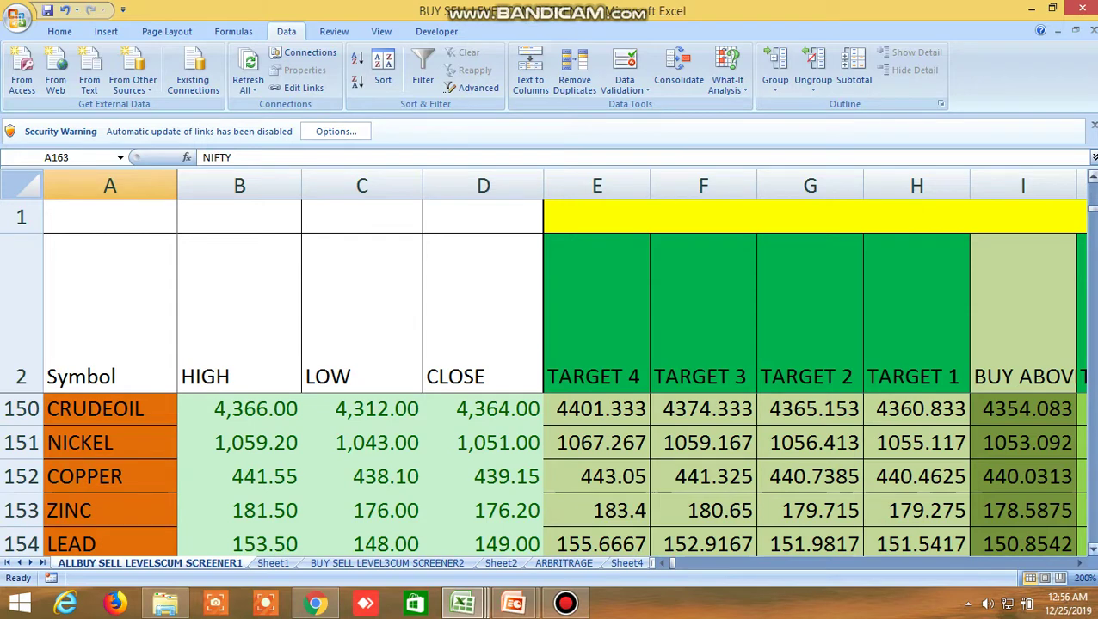
- Examine the commodity rows LEAD to NATURAL GAS across all level sections up to TIRONE LEVEL and linear regression
drag(1092, 553, 1093, 551)
click(1093, 553)
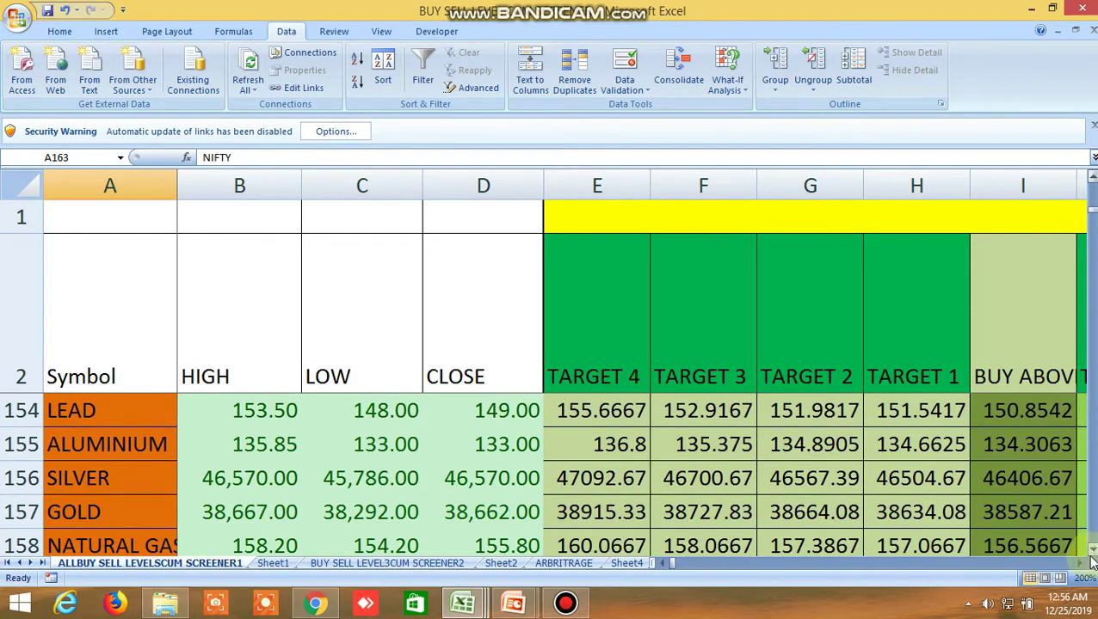
drag(1082, 569, 1082, 568)
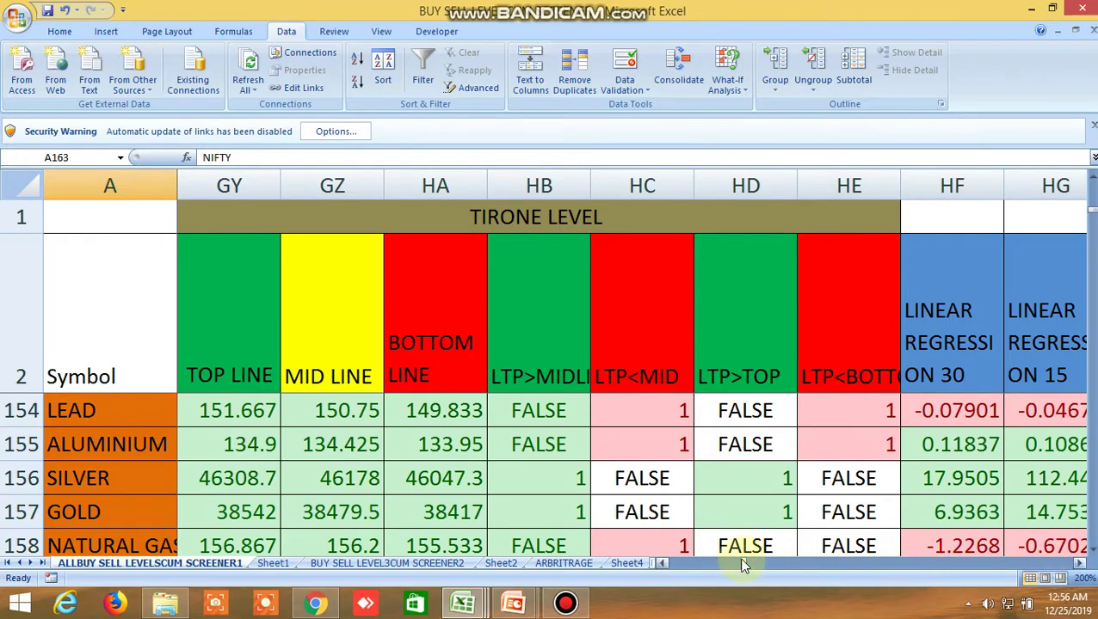
drag(745, 567, 654, 575)
- Examine the stock rows from BANKBARODA down to LT across the level, PIVOT POINT and PRICE CHANNEL sections
scroll(592, 507, down, 9)
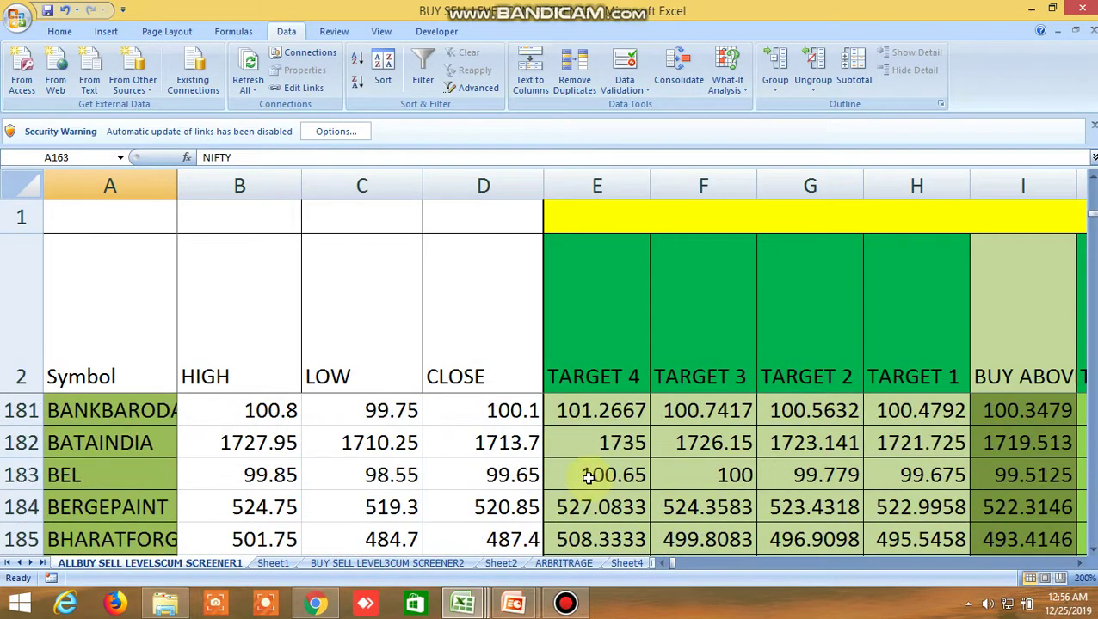
drag(1086, 568, 1085, 566)
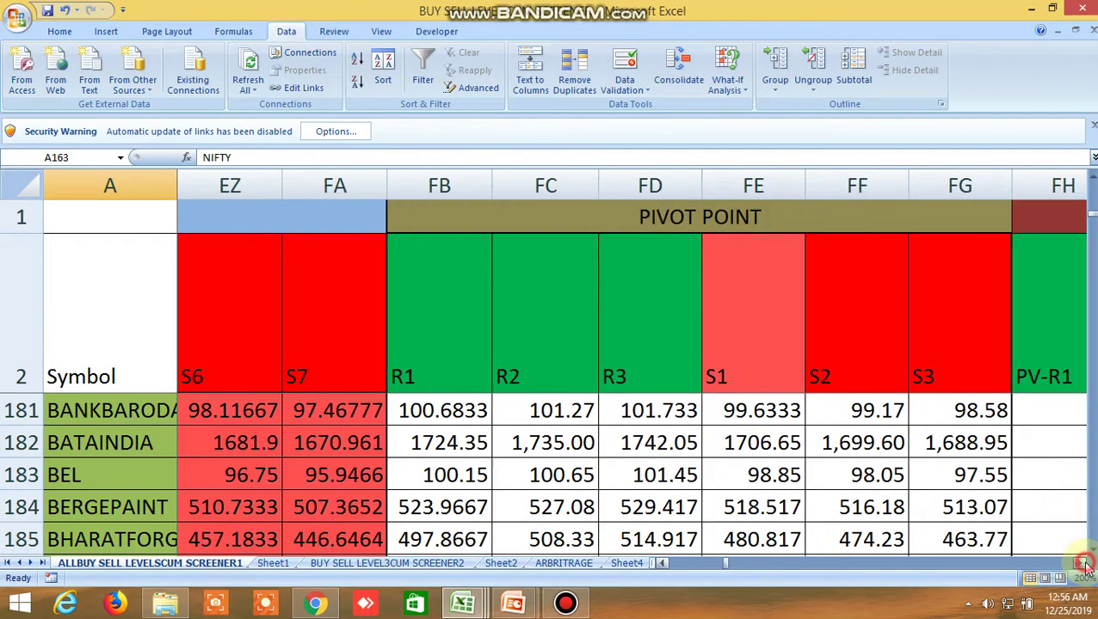
drag(727, 570, 667, 573)
scroll(608, 475, down, 4)
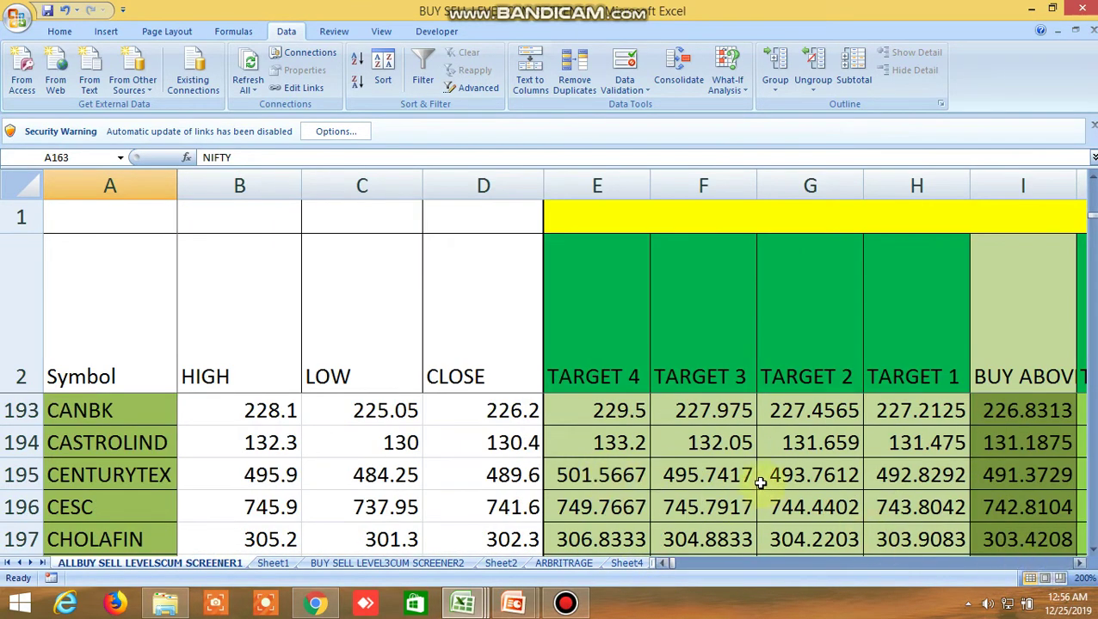
scroll(760, 483, down, 16)
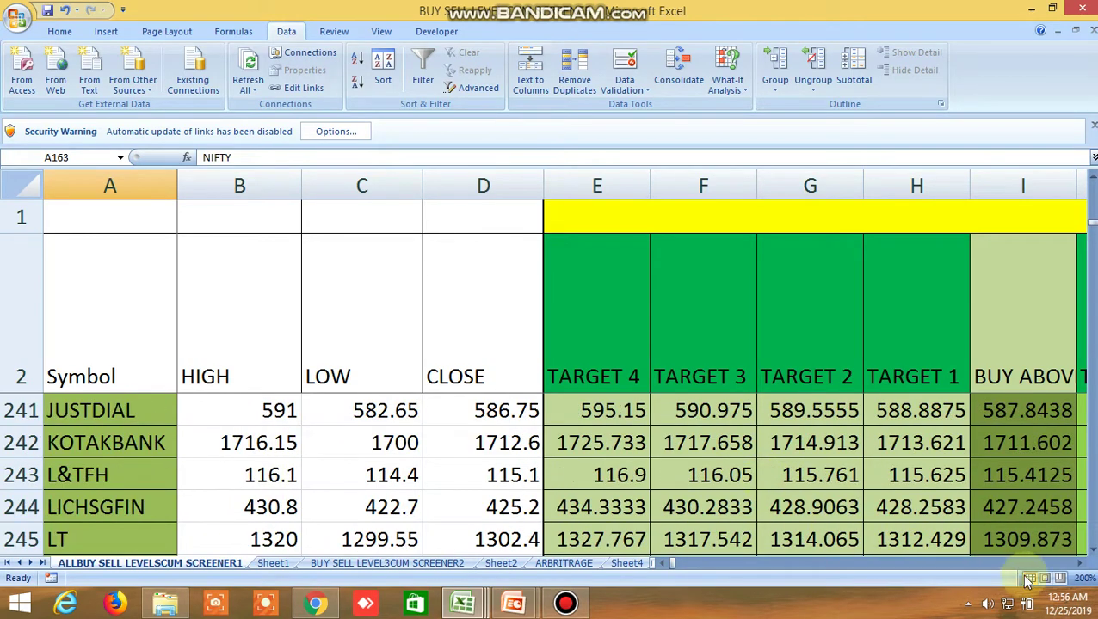
drag(1080, 565, 1086, 564)
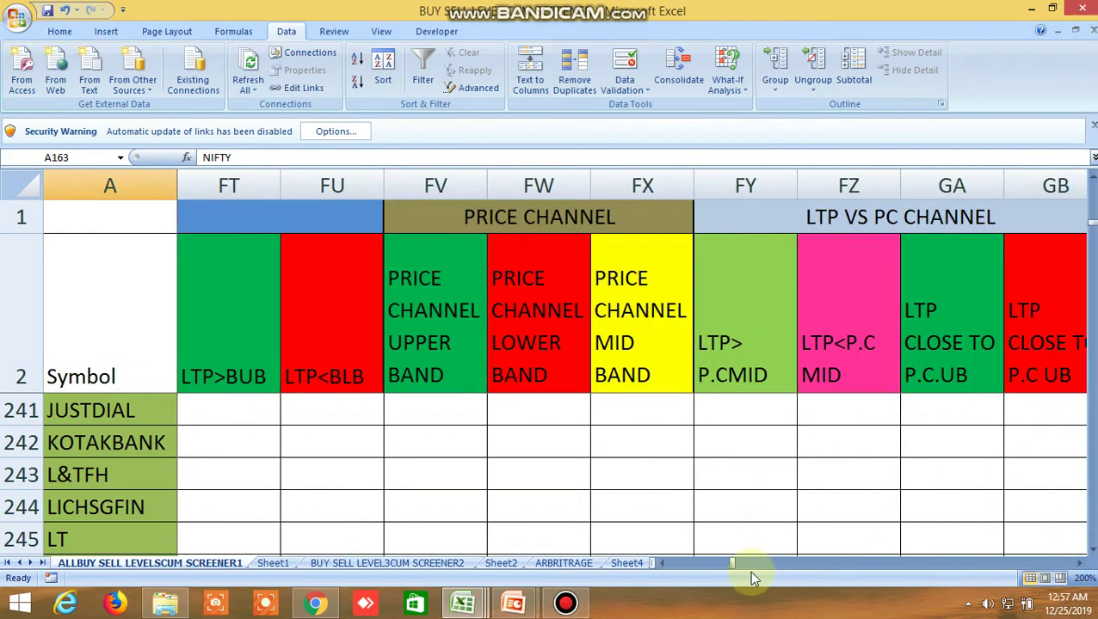
drag(733, 566, 658, 566)
- Switch to the other BUY SELL LEVEL CUM SCREENER workbook and select CRUDEOIL's BUY ABOVE and Sell below levels in turn
mouse_move(482, 607)
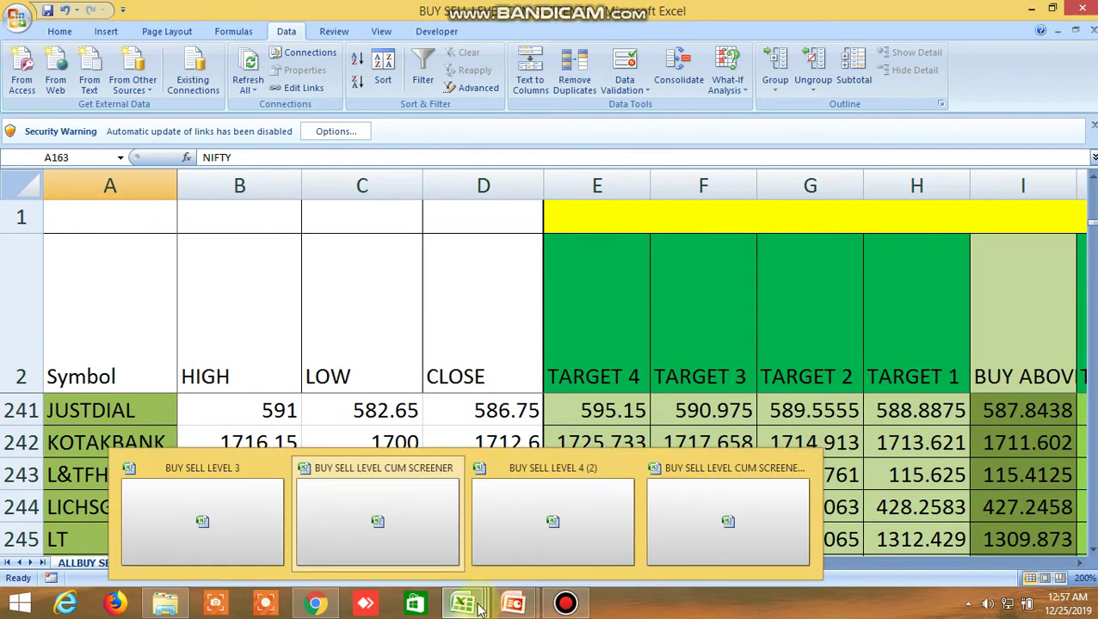
click(721, 527)
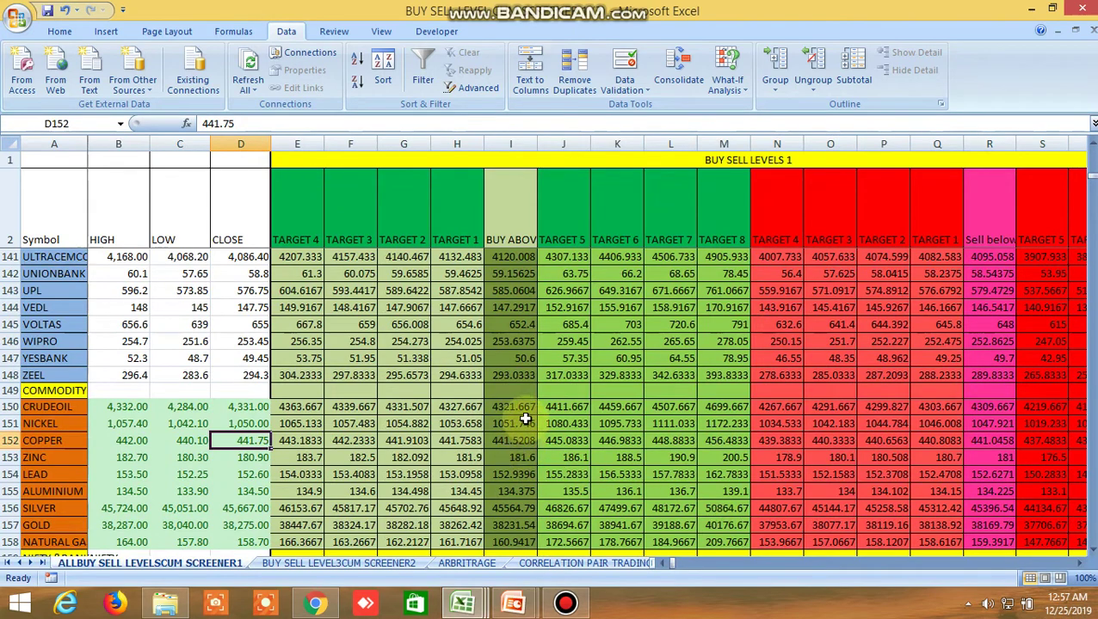
click(511, 409)
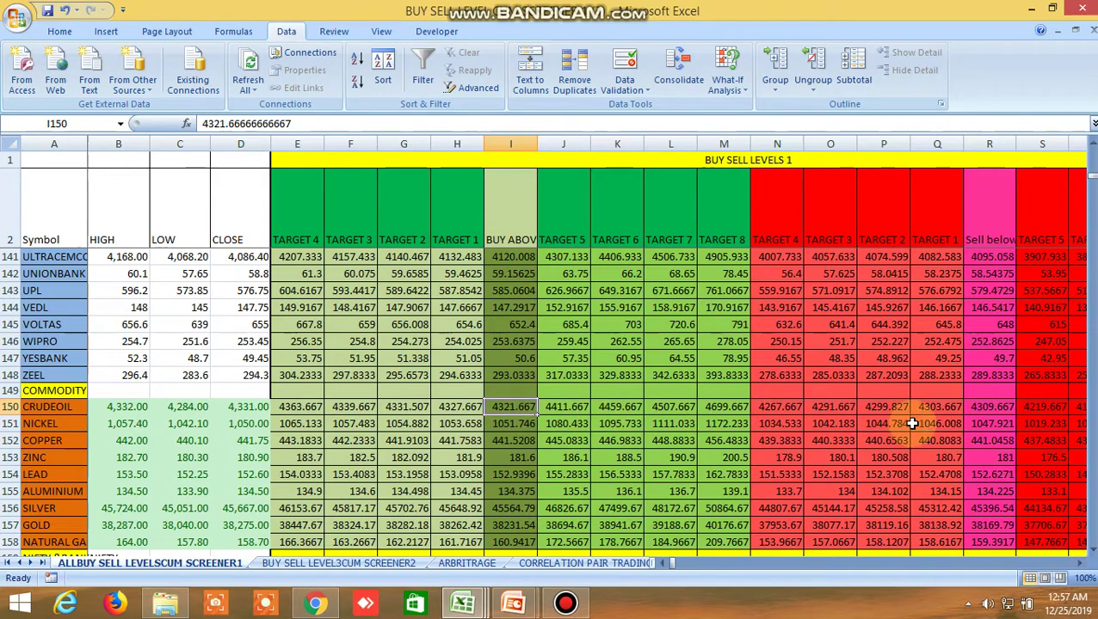
click(986, 408)
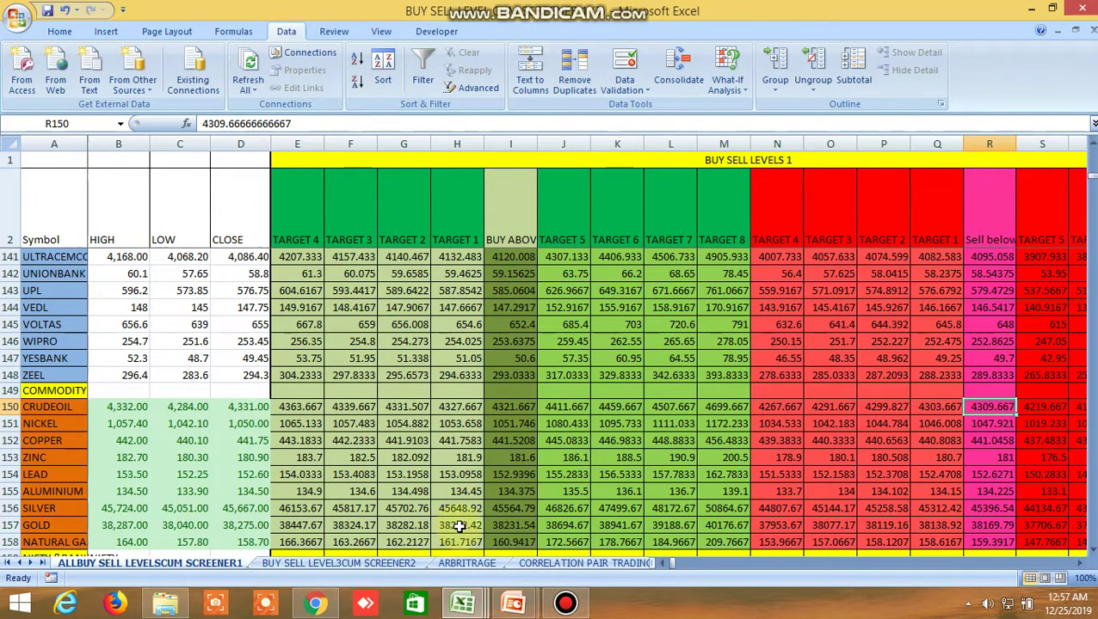
- Switch to Kite in Chrome and open the market depth and chart of CRUDEOIL 20JAN FUT from the watchlist
click(316, 604)
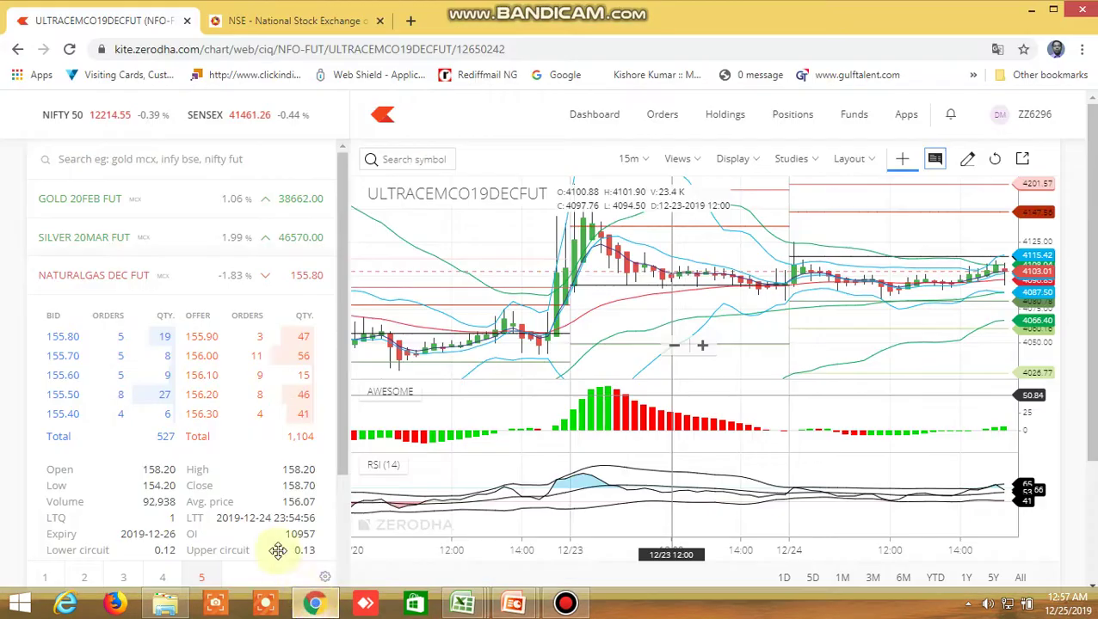
scroll(344, 287, down, 3)
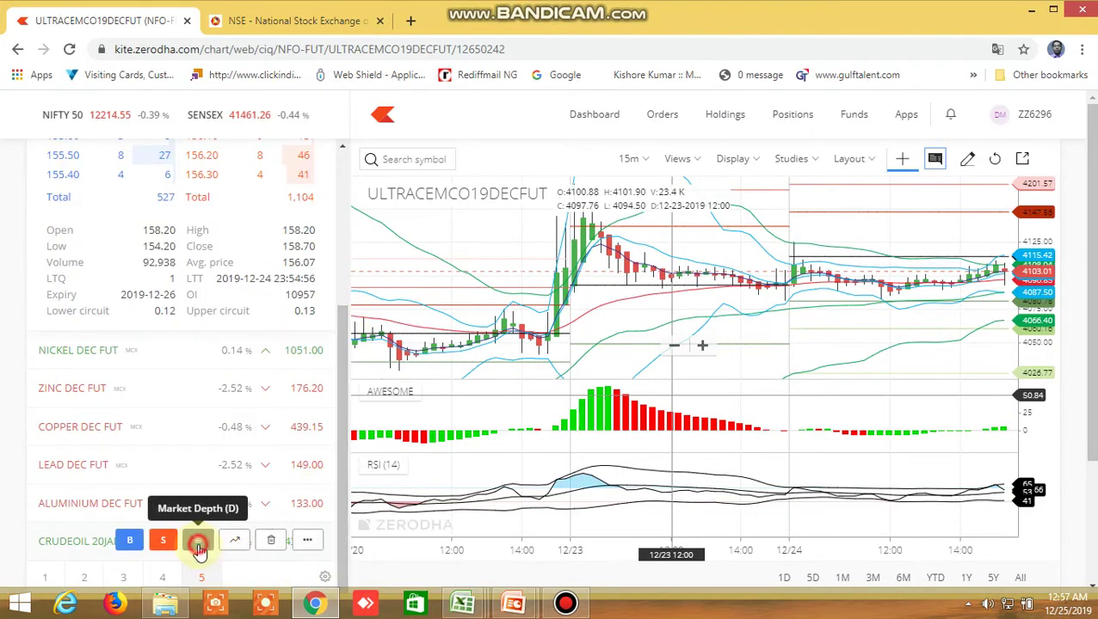
drag(340, 444, 319, 602)
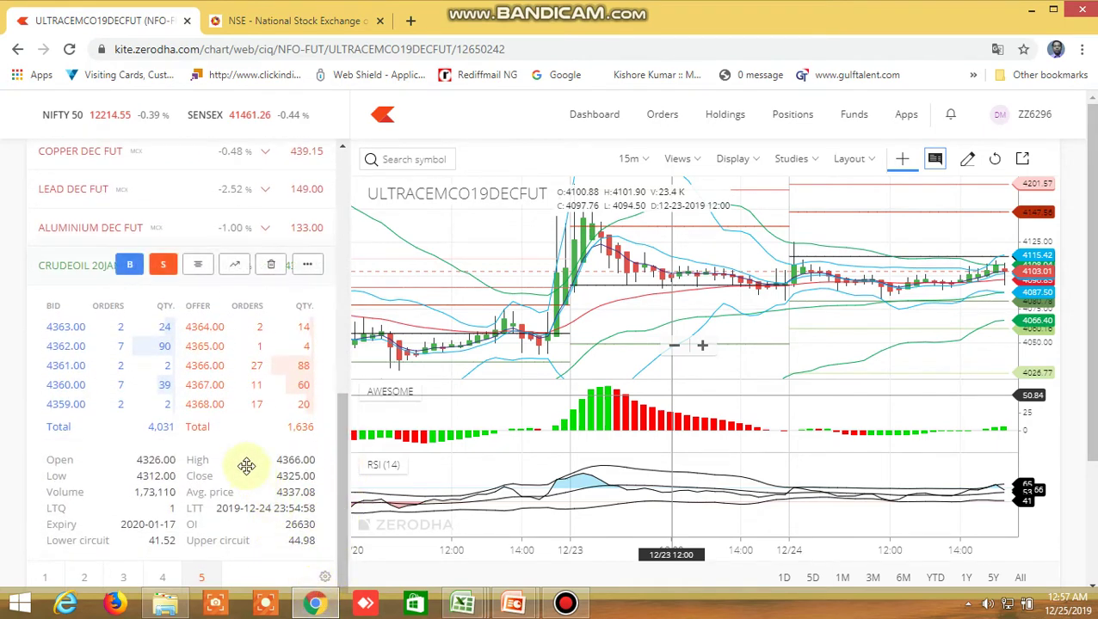
click(230, 266)
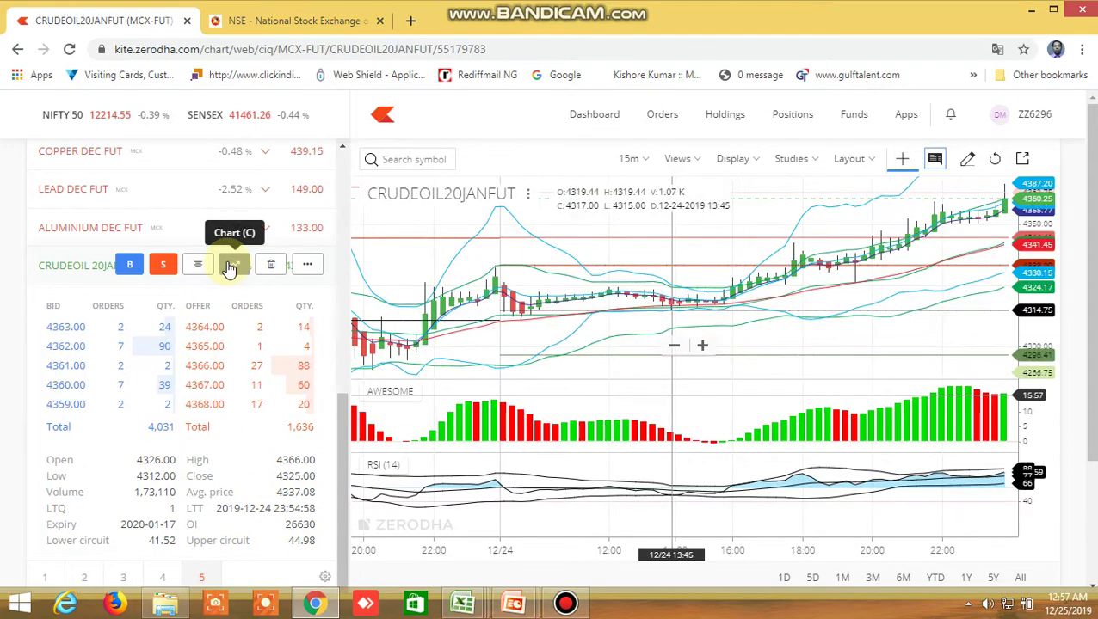